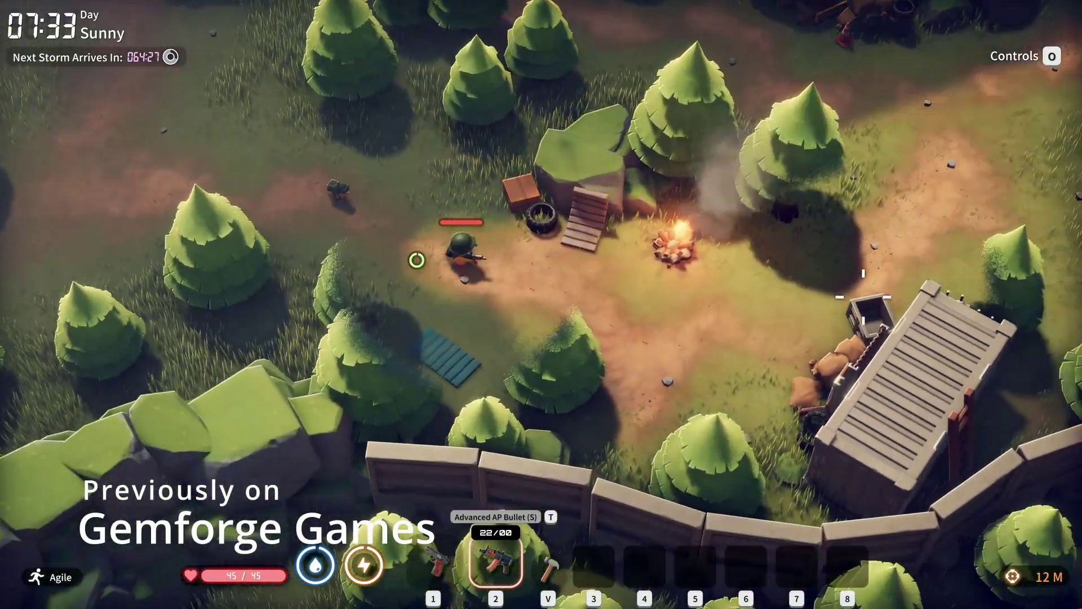
{"action": "key", "text": "s+d"}
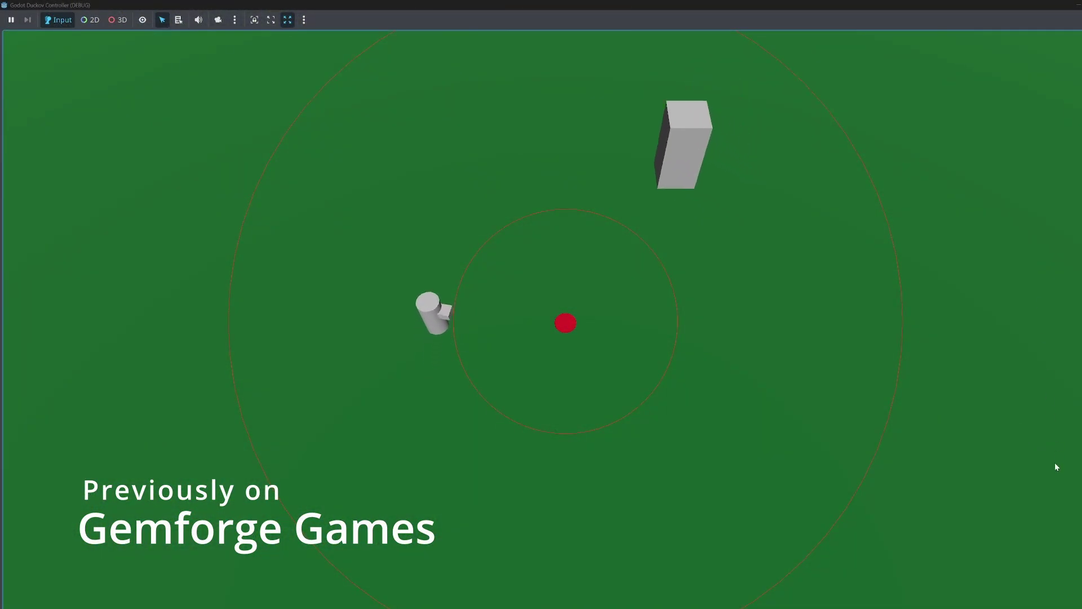
Step: Move the character around the running Godot prototype and forest scene to test movement and the following camera
{"action": "key", "text": "d"}
{"action": "key", "text": "s"}
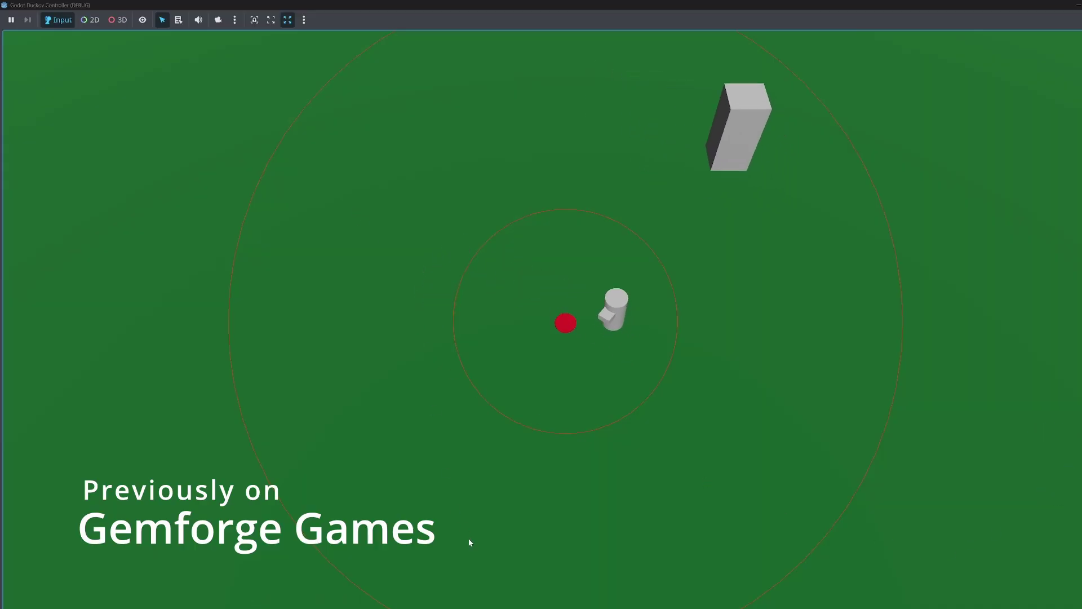
{"action": "key", "text": "s"}
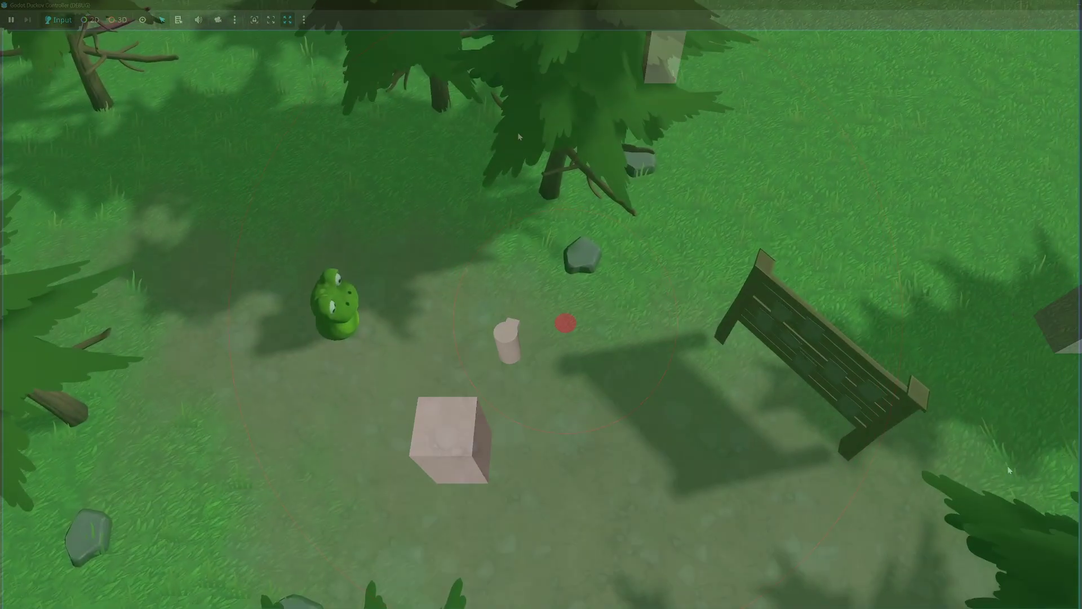
{"action": "key", "text": "s"}
{"action": "key", "text": "d"}
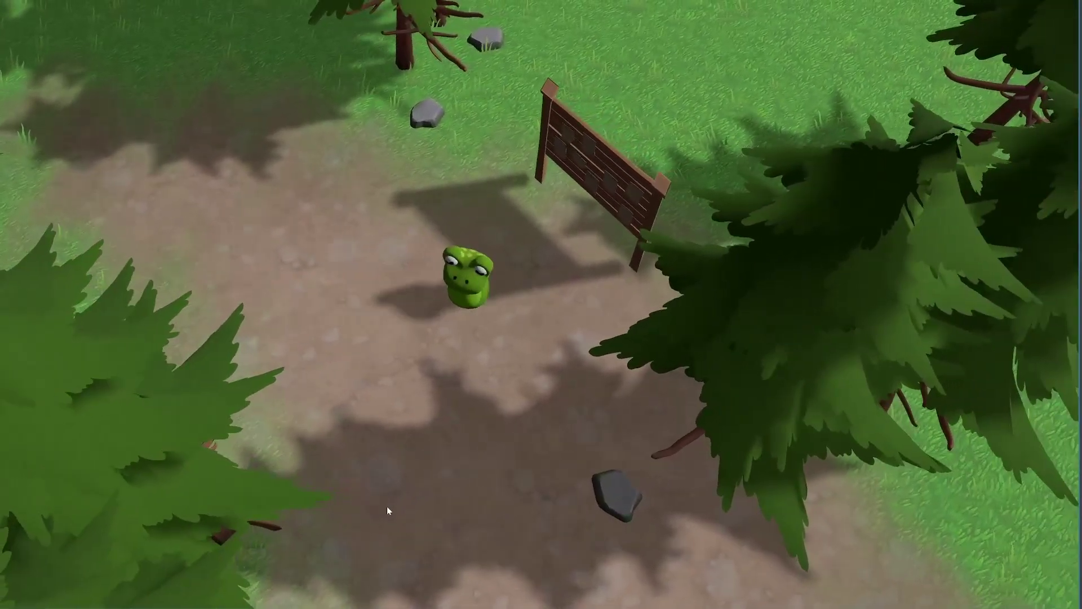
{"action": "key", "text": "w"}
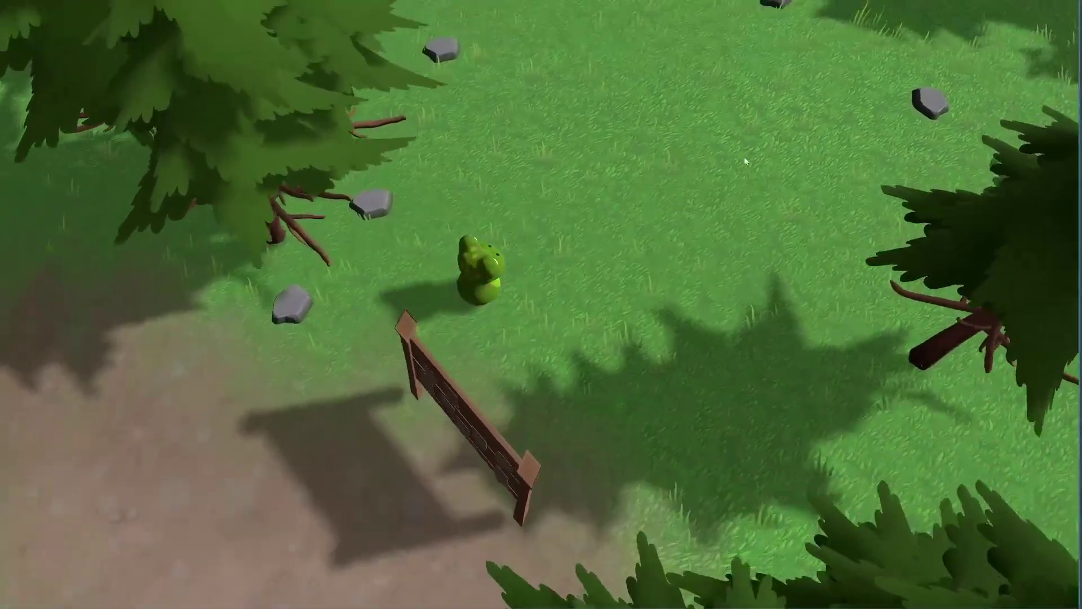
{"action": "key", "text": "d"}
{"action": "key", "text": "s"}
{"action": "key", "text": "d"}
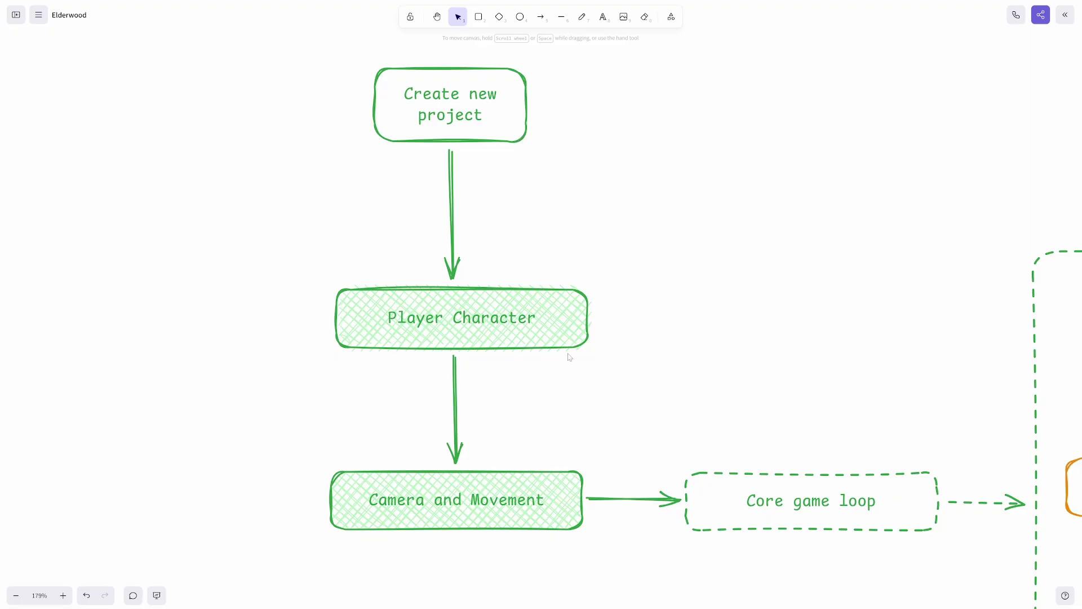
Step: Review the Elderwood roadmap in Excalidraw from Player Character through Camera and Movement to the Core game loop
{"action": "scroll", "coordinate": [522, 403], "scroll_direction": "down", "scroll_amount": 1}
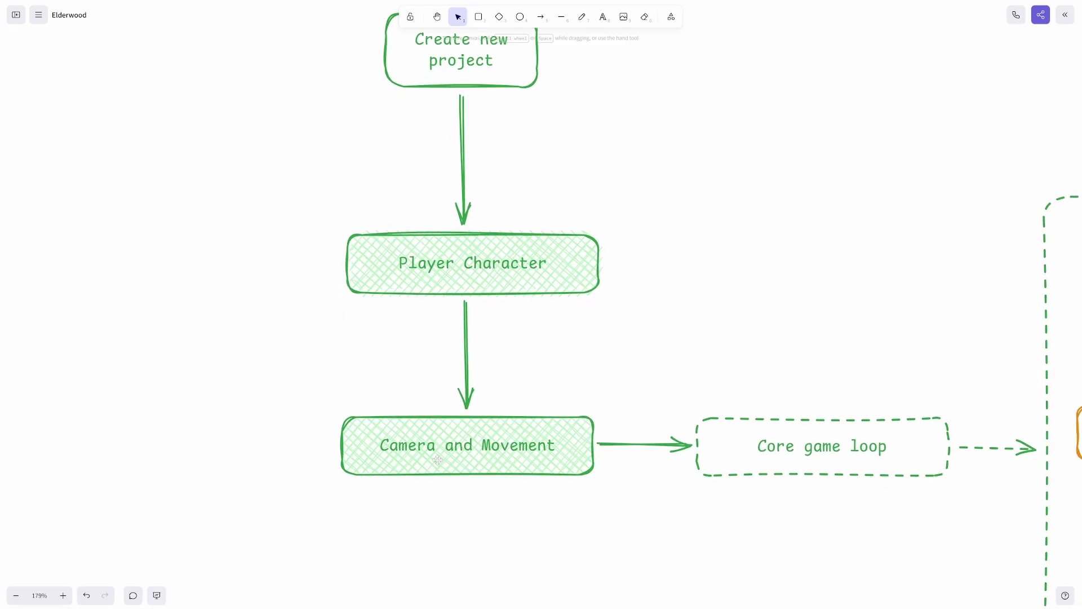
{"action": "scroll", "coordinate": [501, 461], "scroll_direction": "right", "scroll_amount": 4}
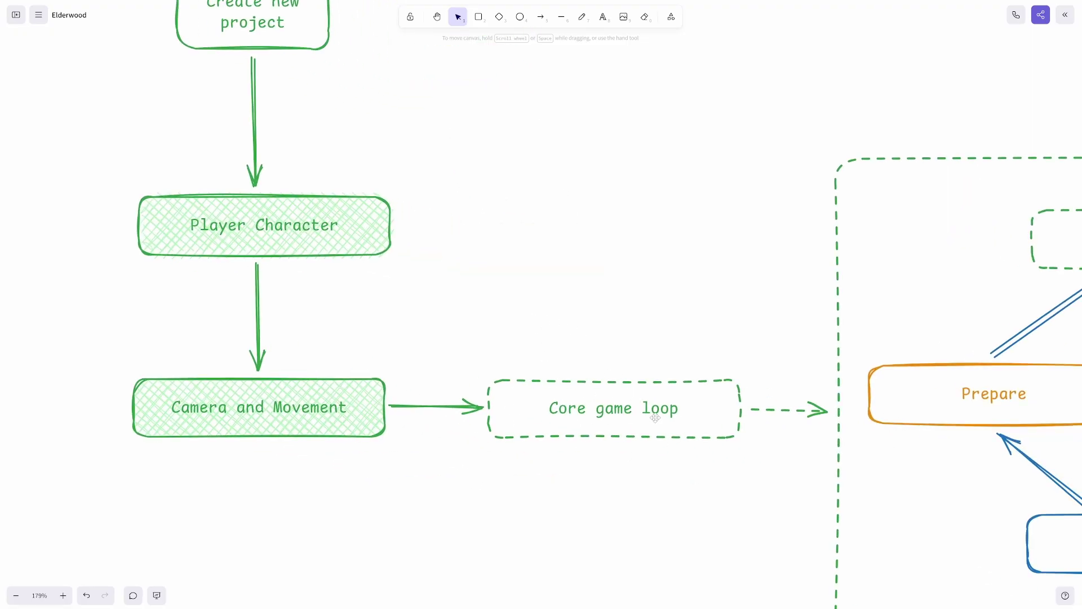
{"action": "scroll", "coordinate": [755, 485], "scroll_direction": "right", "scroll_amount": 12}
{"action": "scroll", "coordinate": [756, 486], "scroll_direction": "down", "scroll_amount": 2}
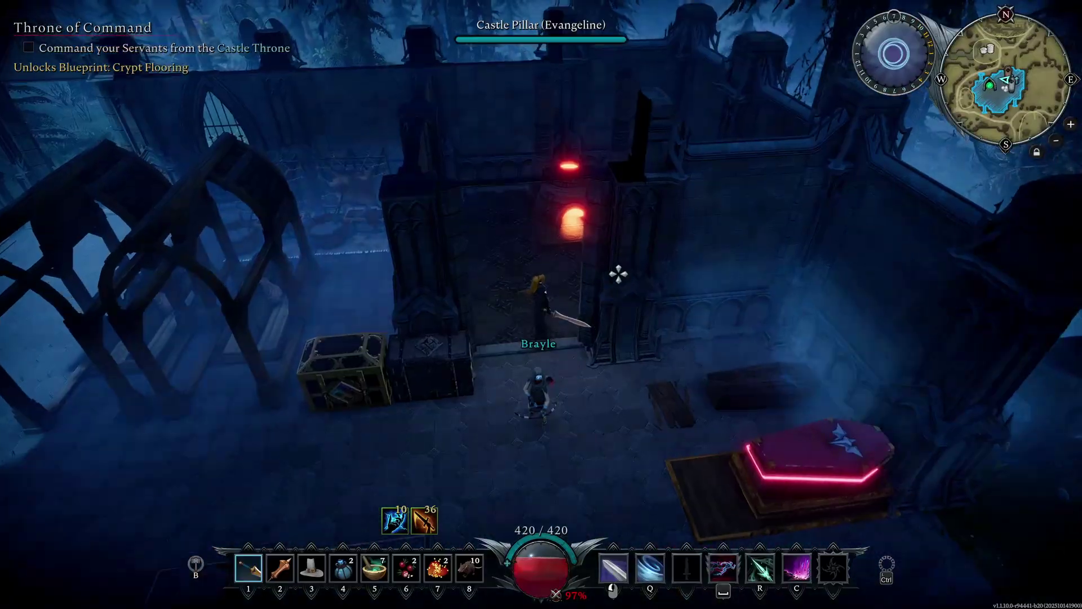
Step: In the castle game, walk to the furnace, transfer the copper ore stack into its input, and leave
{"action": "key", "text": "w"}
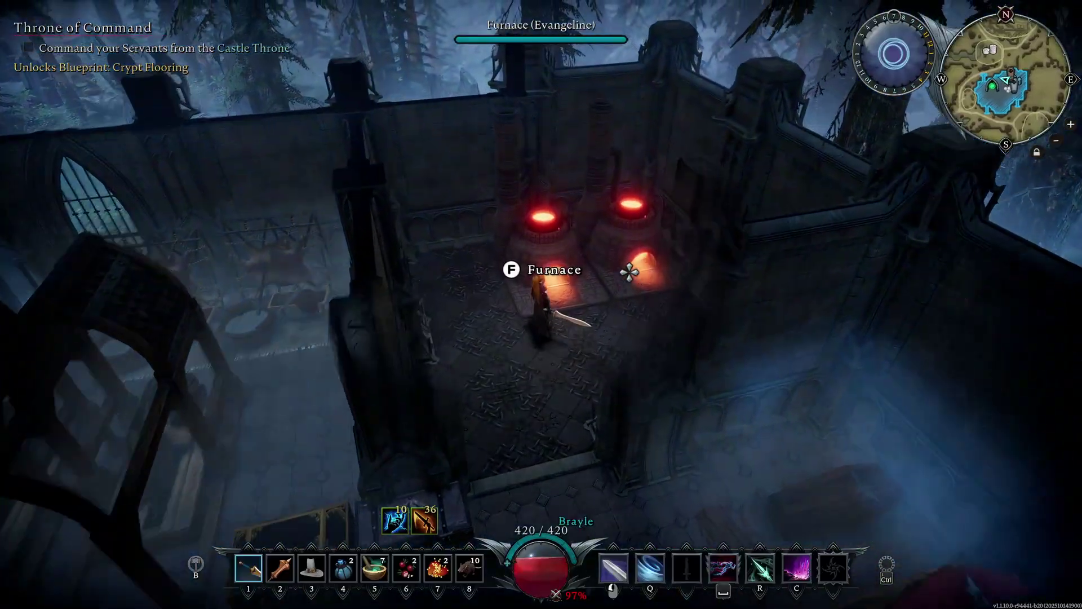
{"action": "key", "text": "f"}
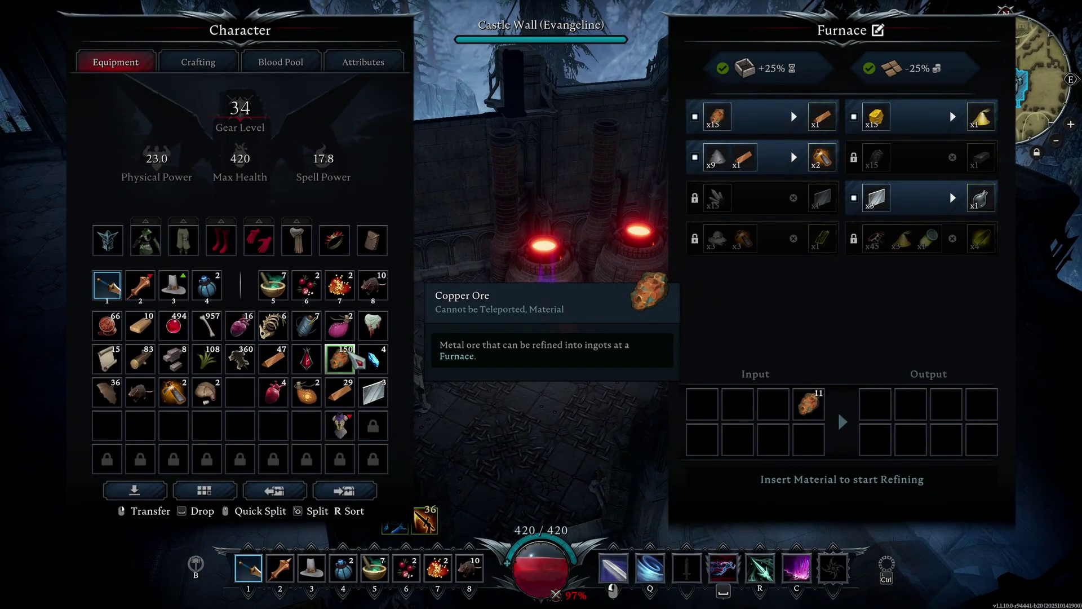
{"action": "left_click_drag", "start_coordinate": [349, 355], "coordinate": [773, 407]}
{"action": "key", "text": "Escape"}
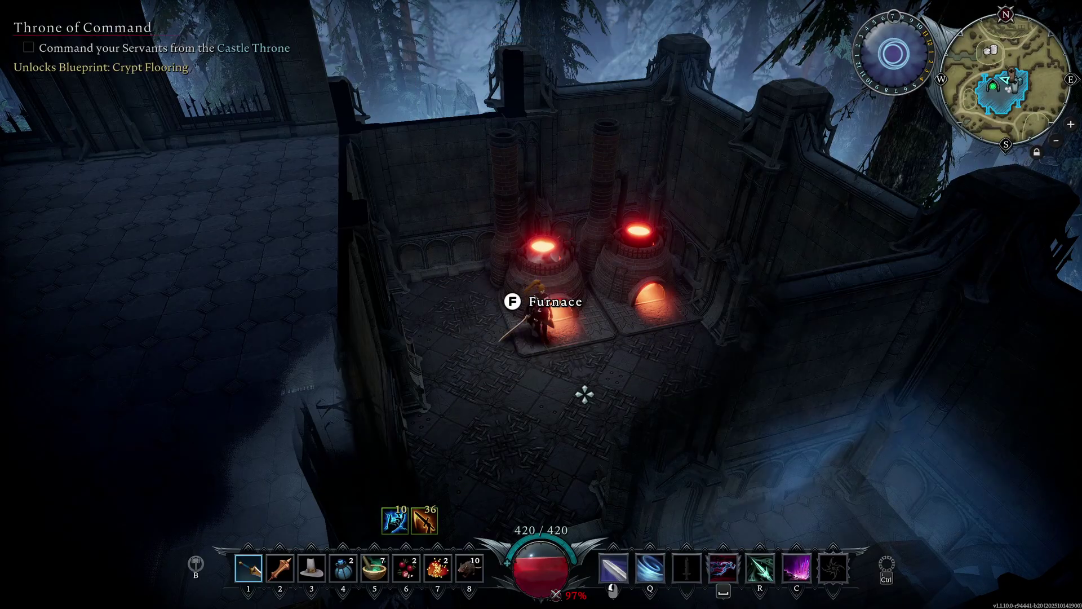
{"action": "right_click_drag", "start_coordinate": [507, 393], "coordinate": [602, 393]}
{"action": "key", "text": "d"}
{"action": "key", "text": "s"}
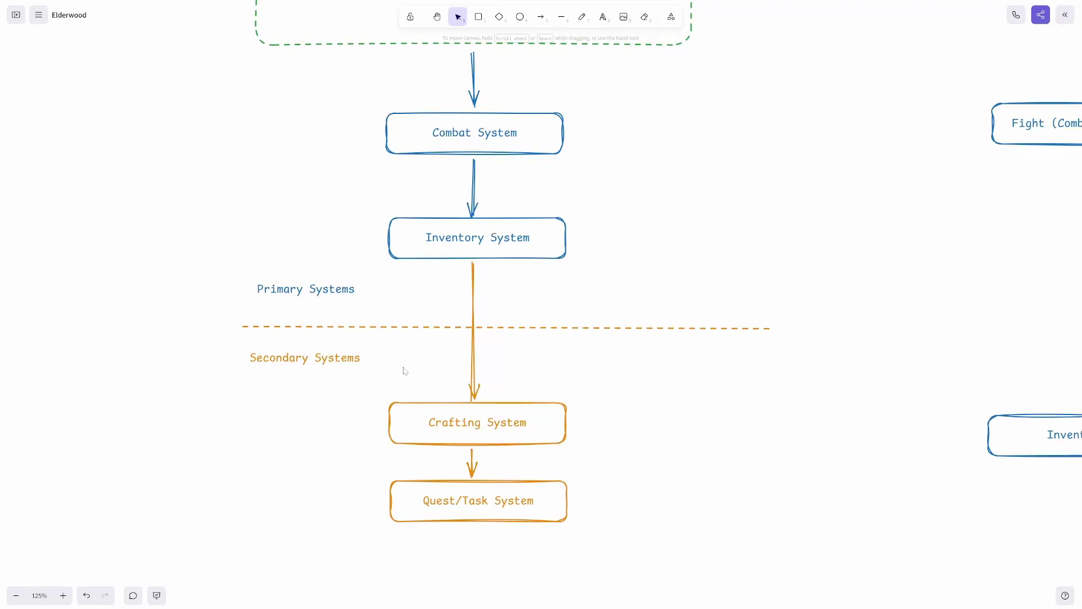
{"action": "scroll", "coordinate": [352, 206], "scroll_direction": "up", "scroll_amount": 1}
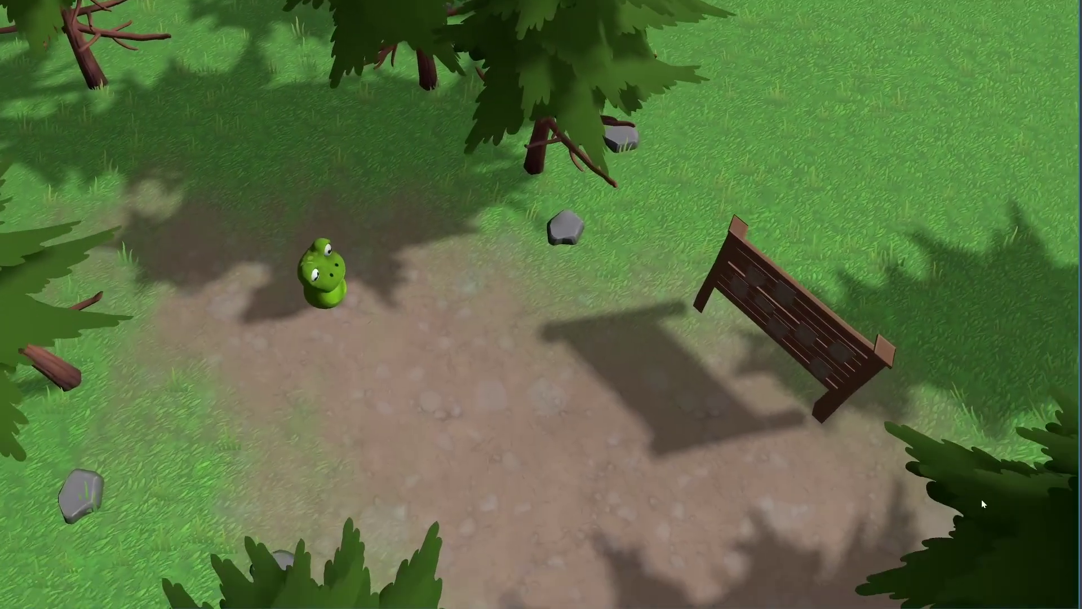
{"action": "key", "text": "s"}
{"action": "key", "text": "d"}
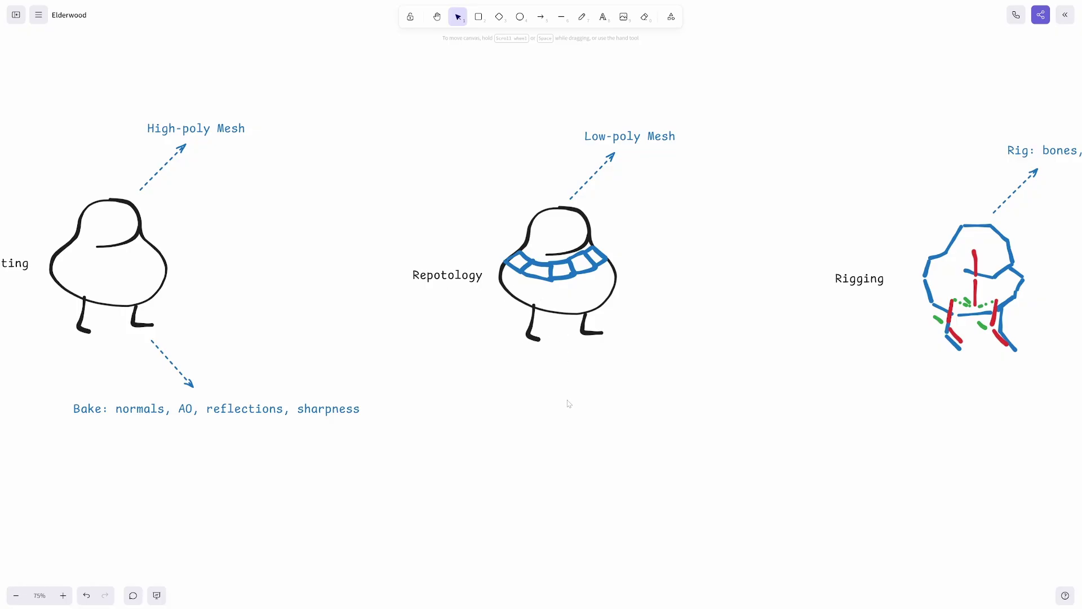
Step: Examine the character creation diagram in Excalidraw across its retopology, rigging, texturing and animating stages
{"action": "middle_click_drag", "start_coordinate": [811, 402], "coordinate": [420, 398]}
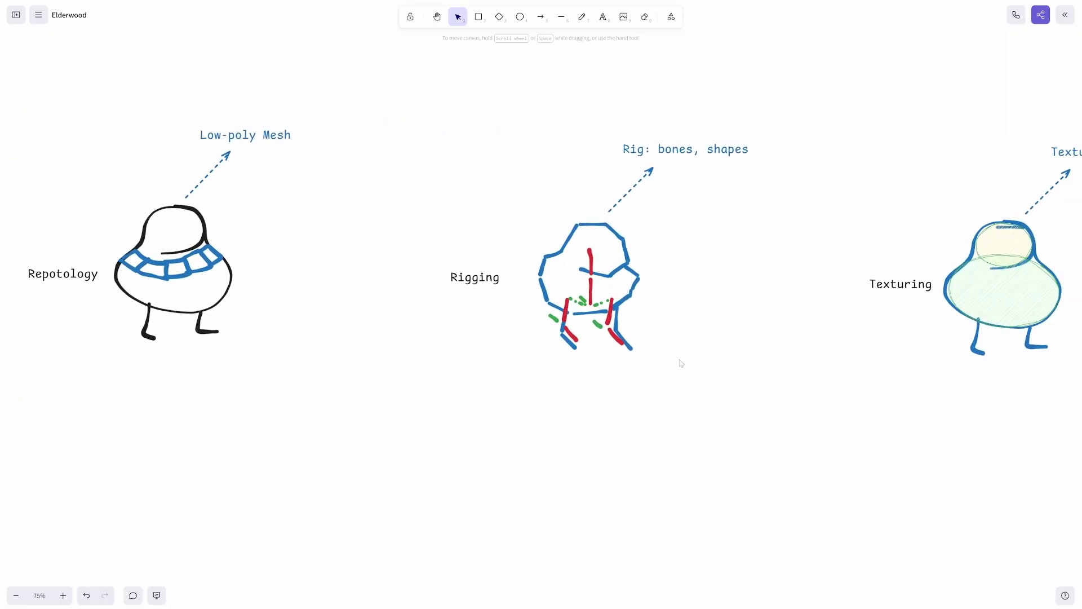
{"action": "scroll", "coordinate": [639, 304], "scroll_direction": "right", "scroll_amount": 3}
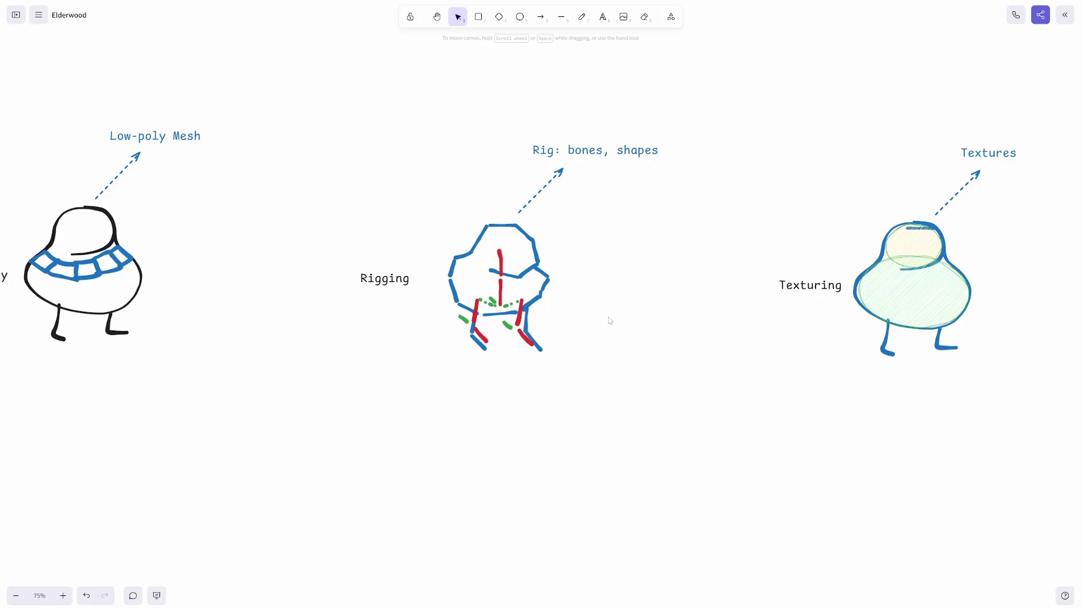
{"action": "scroll", "coordinate": [814, 411], "scroll_direction": "right", "scroll_amount": 10}
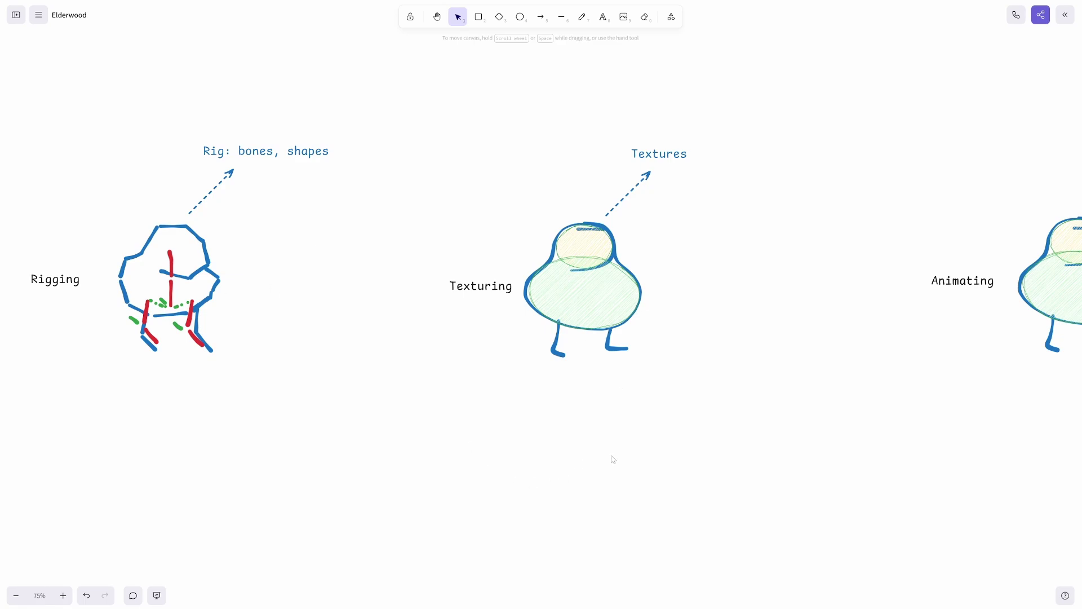
{"action": "scroll", "coordinate": [594, 418], "scroll_direction": "right", "scroll_amount": 3}
{"action": "scroll", "coordinate": [622, 406], "scroll_direction": "right", "scroll_amount": 14}
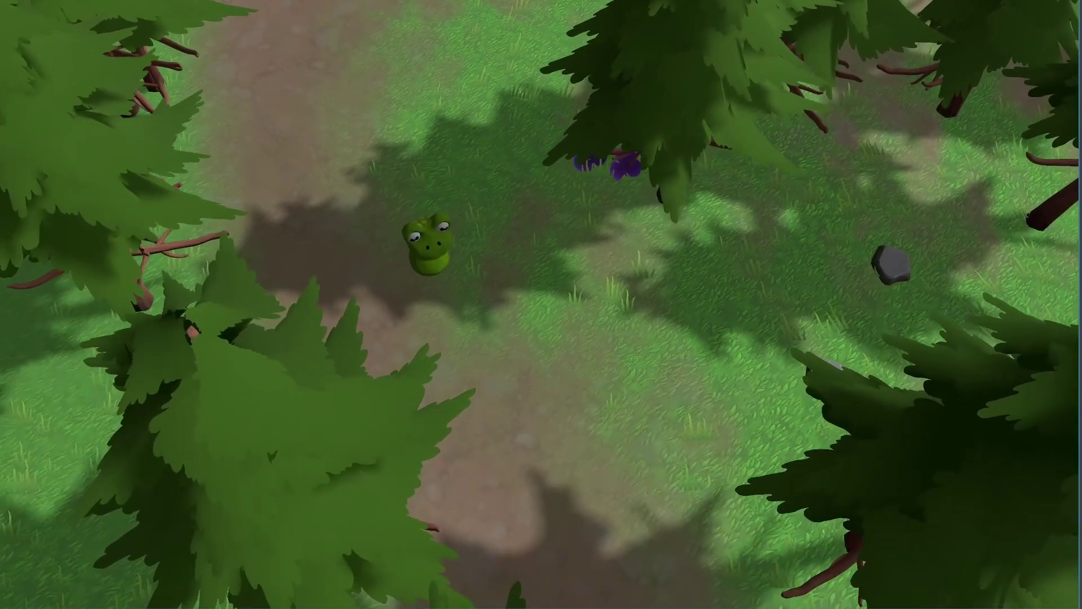
{"action": "scroll", "coordinate": [636, 400], "scroll_direction": "up", "scroll_amount": 3, "text": "ctrl"}
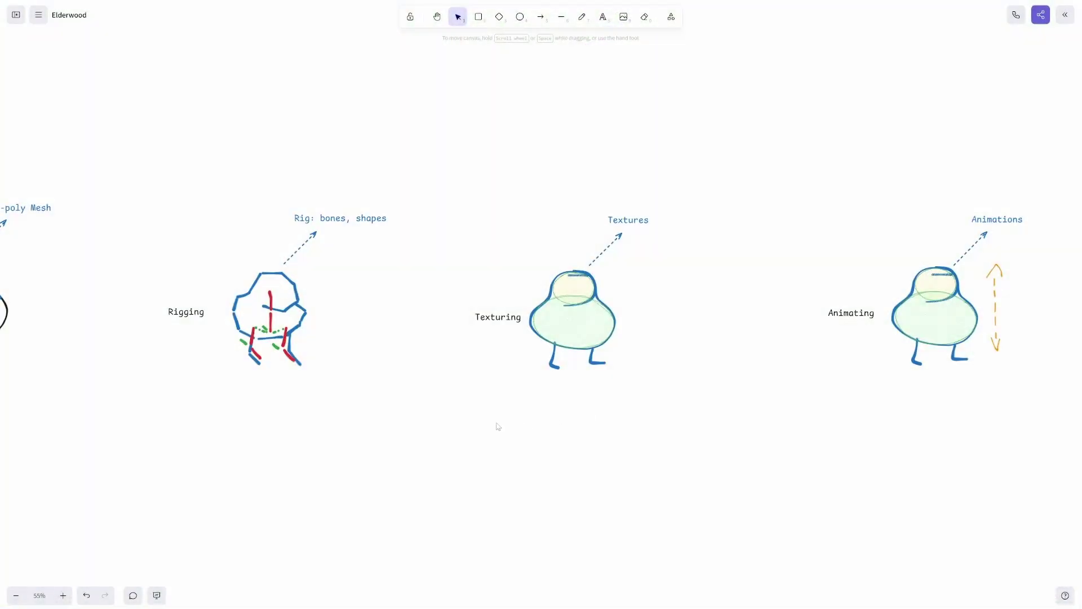
{"action": "middle_click_drag", "start_coordinate": [520, 418], "coordinate": [914, 411]}
{"action": "scroll", "coordinate": [672, 443], "scroll_direction": "right", "scroll_amount": 7}
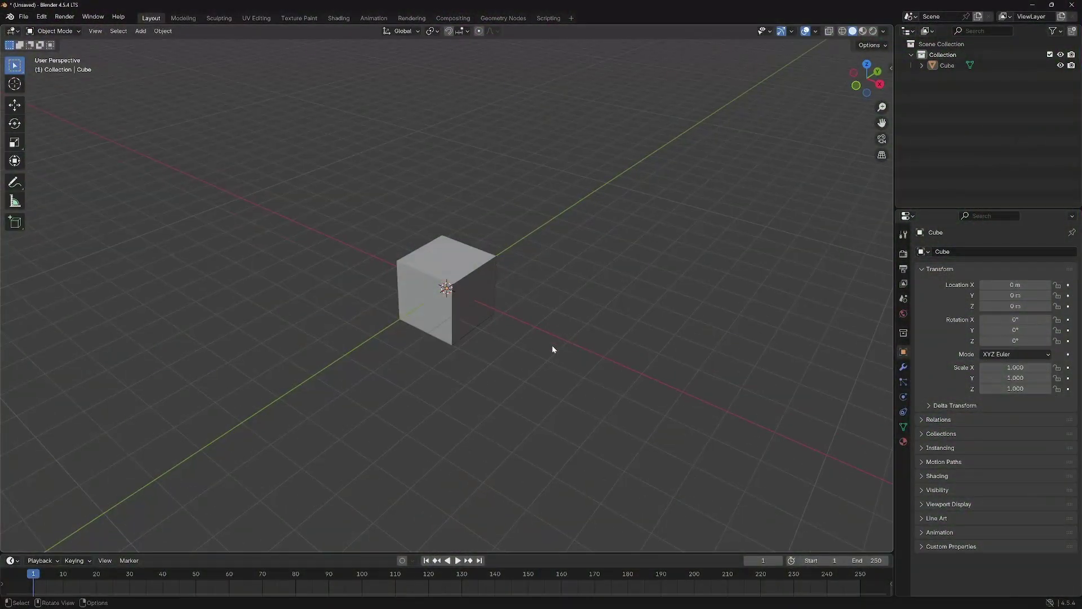
Step: In Blender, add a Subdivision modifier to the cube and set its viewport level to 2
{"action": "mouse_move", "coordinate": [552, 348]}
{"action": "middle_mouse_down"}
{"action": "mouse_move", "coordinate": [574, 334]}
{"action": "mouse_move", "coordinate": [558, 334]}
{"action": "middle_mouse_up"}
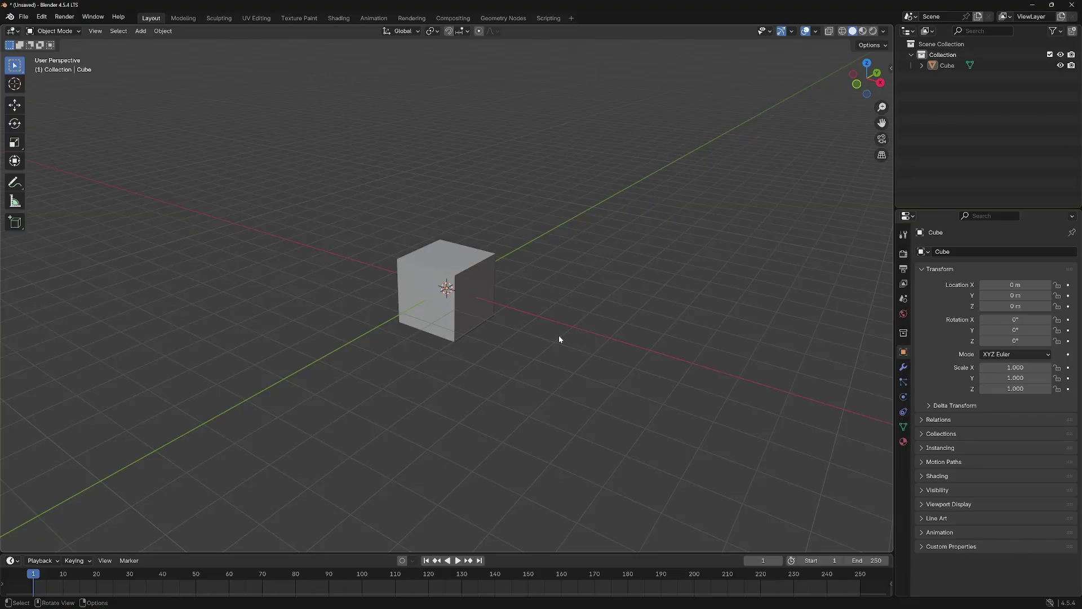
{"action": "mouse_move", "coordinate": [559, 336]}
{"action": "middle_mouse_down"}
{"action": "mouse_move", "coordinate": [539, 340]}
{"action": "mouse_move", "coordinate": [573, 336]}
{"action": "mouse_move", "coordinate": [538, 334]}
{"action": "middle_mouse_up"}
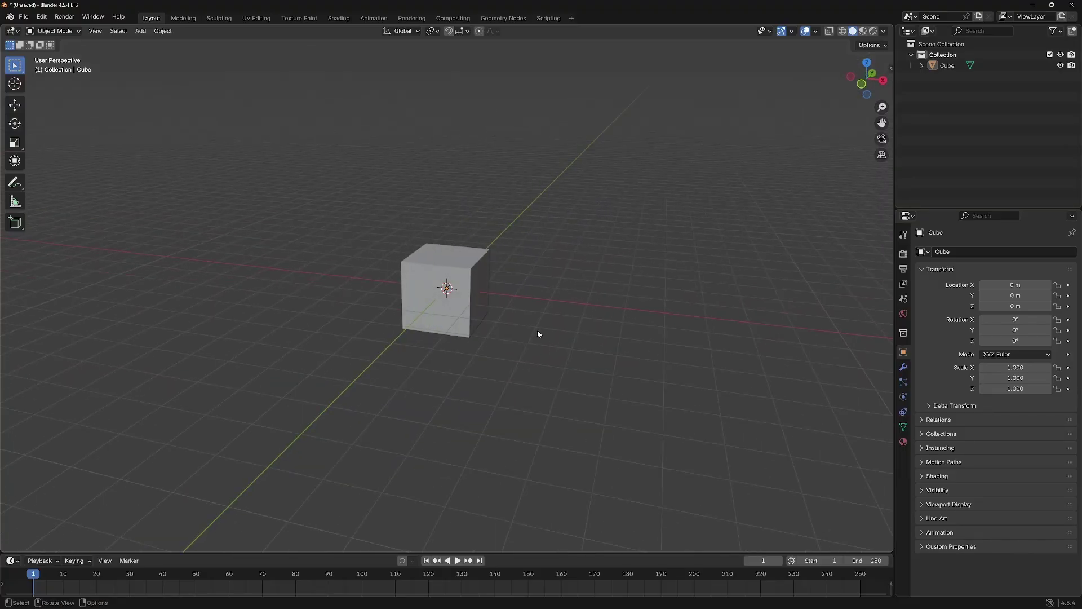
{"action": "left_click", "coordinate": [461, 276]}
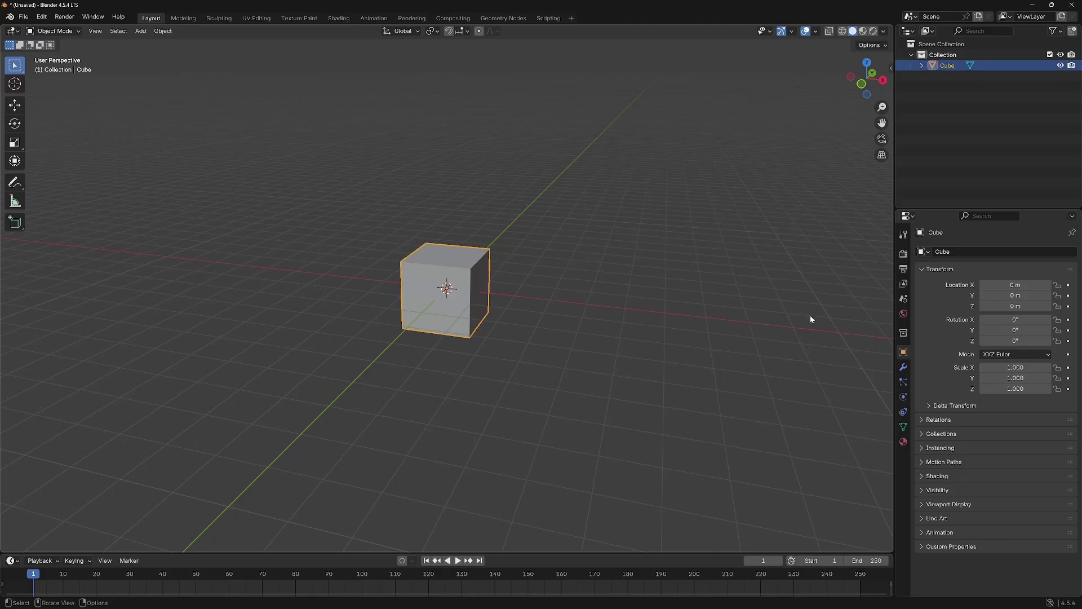
{"action": "left_click", "coordinate": [903, 367]}
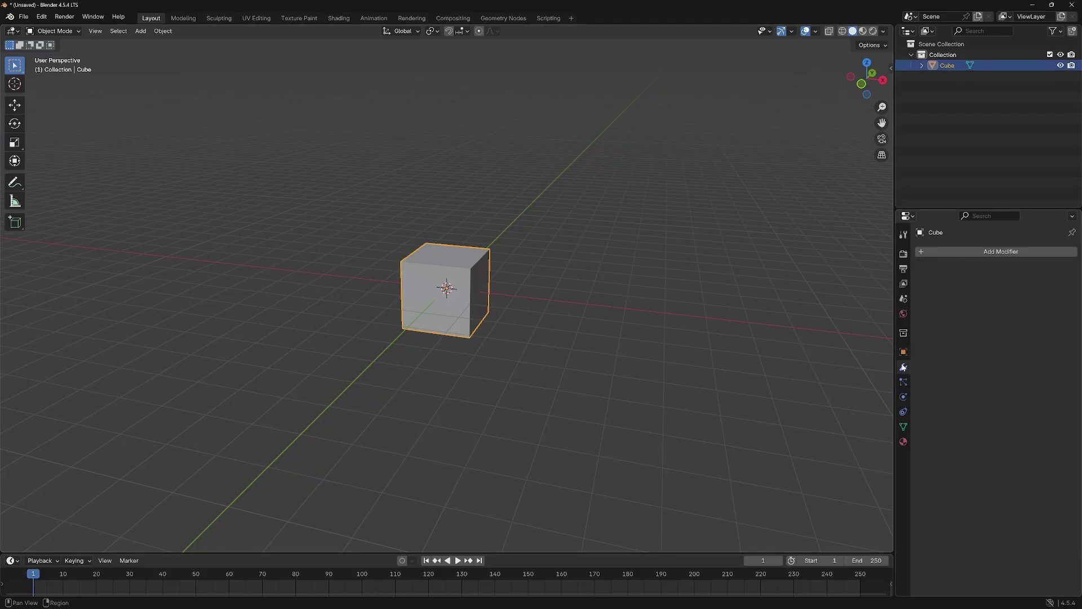
{"action": "left_click", "coordinate": [933, 253]}
{"action": "type", "text": "sub"}
{"action": "key", "text": "Return"}
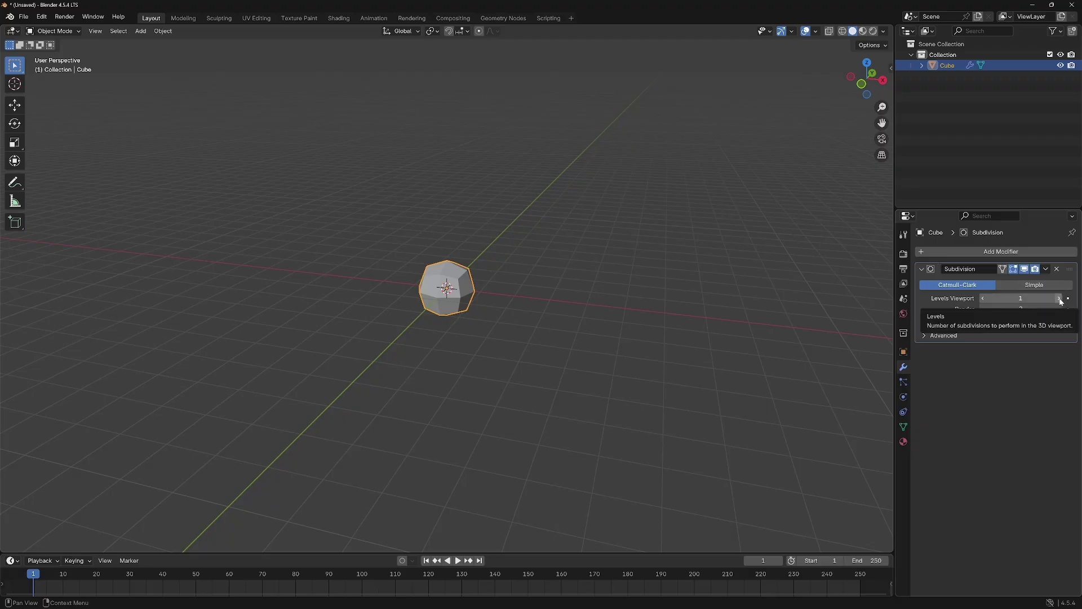
{"action": "left_click_drag", "start_coordinate": [1053, 298], "coordinate": [1060, 298]}
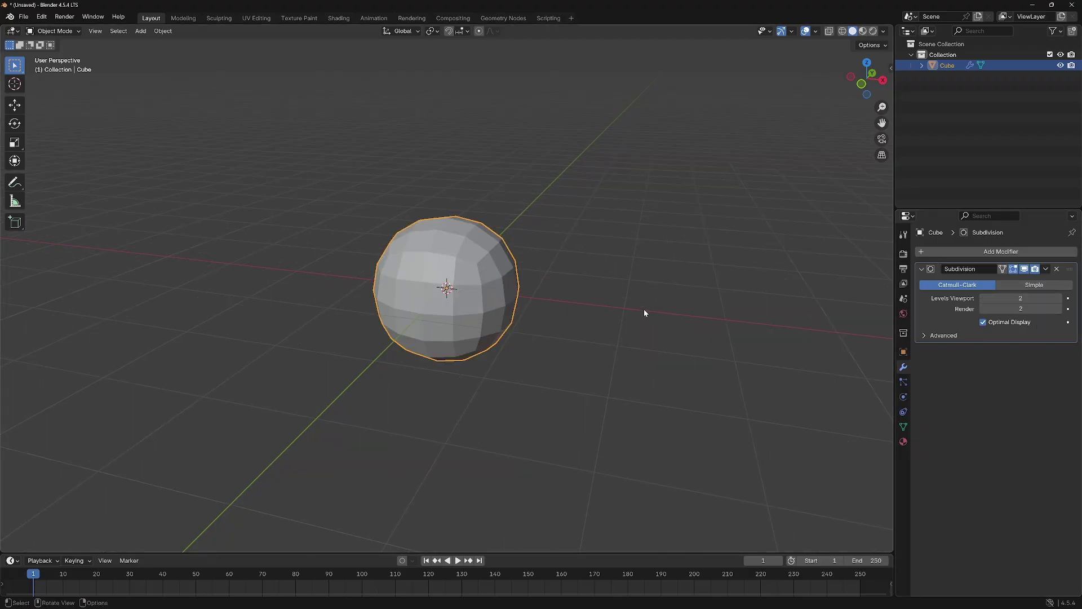
Step: Raise the cube's viewport subdivision level to 3
{"action": "middle_click_drag", "start_coordinate": [623, 309], "coordinate": [573, 278]}
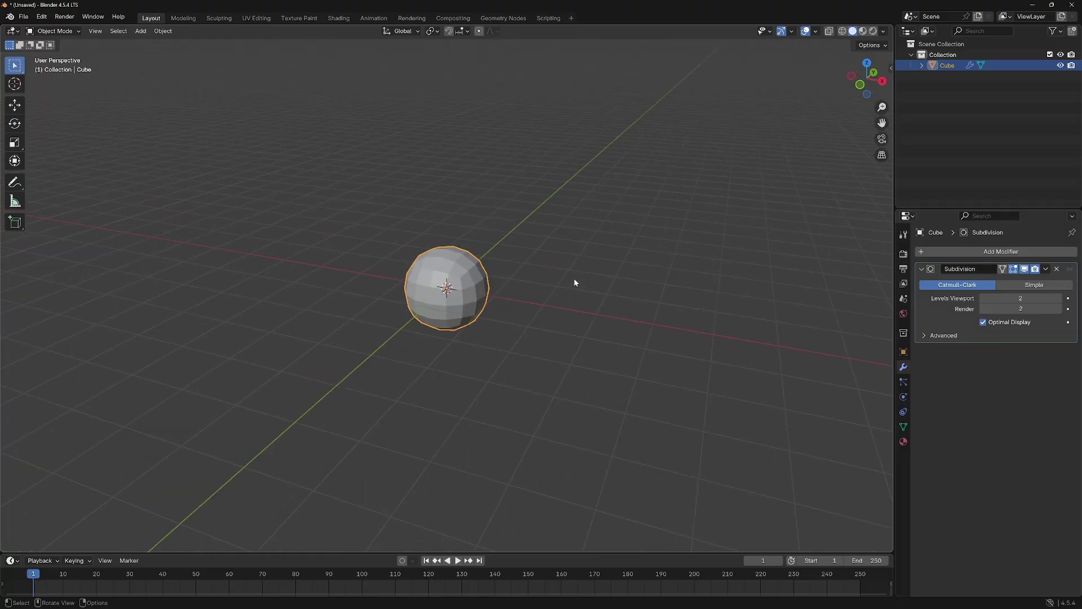
{"action": "key", "text": "ctrl+3"}
{"action": "middle_click_drag", "start_coordinate": [574, 279], "coordinate": [540, 292]}
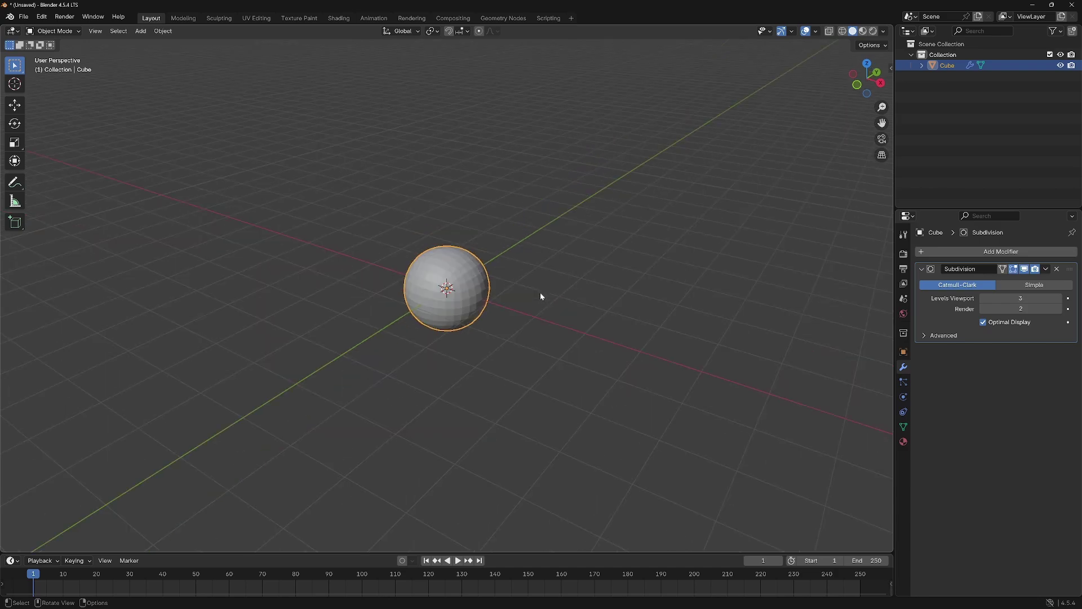
Step: In Edit Mode, add one horizontal loop cut around the cube and slide it down near the base
{"action": "key", "text": "Tab"}
{"action": "middle_click_drag", "start_coordinate": [563, 303], "coordinate": [644, 267]}
{"action": "left_click", "coordinate": [611, 284]}
{"action": "key", "text": "ctrl+r"}
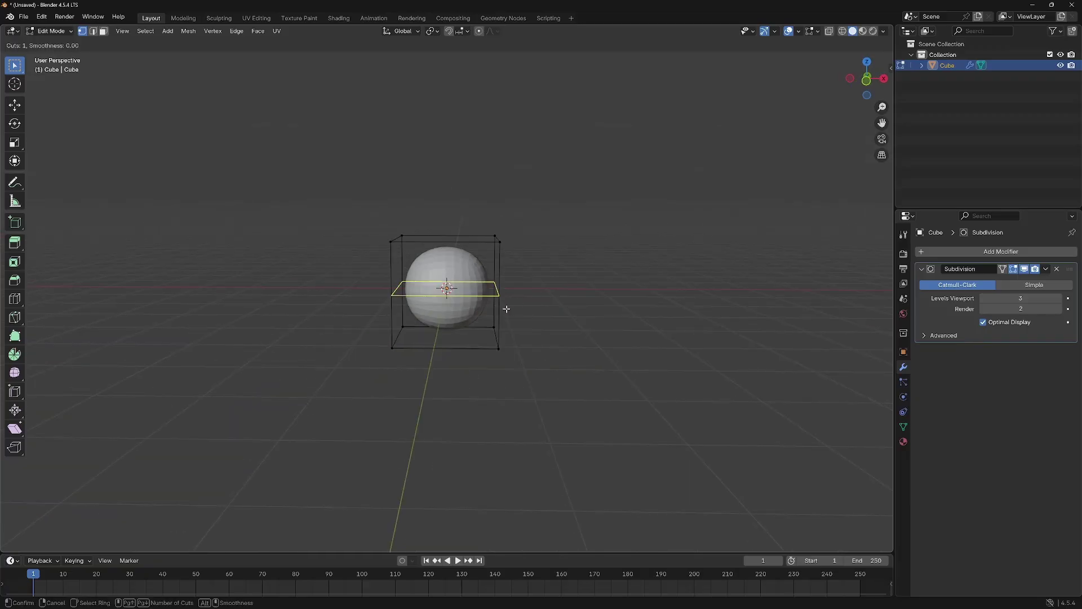
{"action": "left_click", "coordinate": [505, 307]}
{"action": "left_click", "coordinate": [514, 330]}
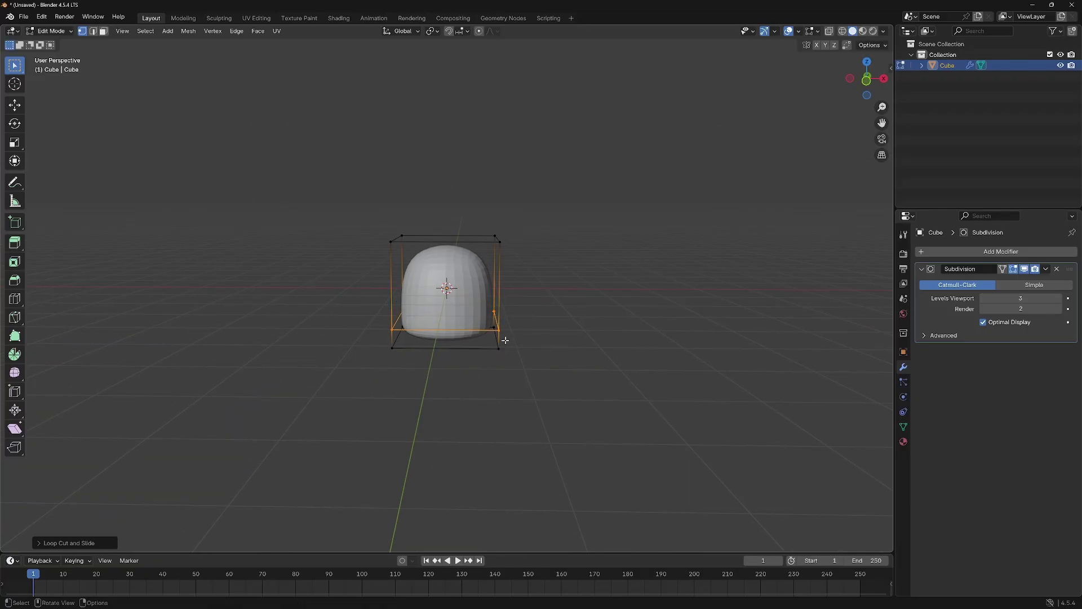
Step: Scale the cube's four top vertices inward to taper the shape toward its top
{"action": "left_click_drag", "start_coordinate": [343, 186], "coordinate": [600, 288]}
{"action": "key", "text": "s"}
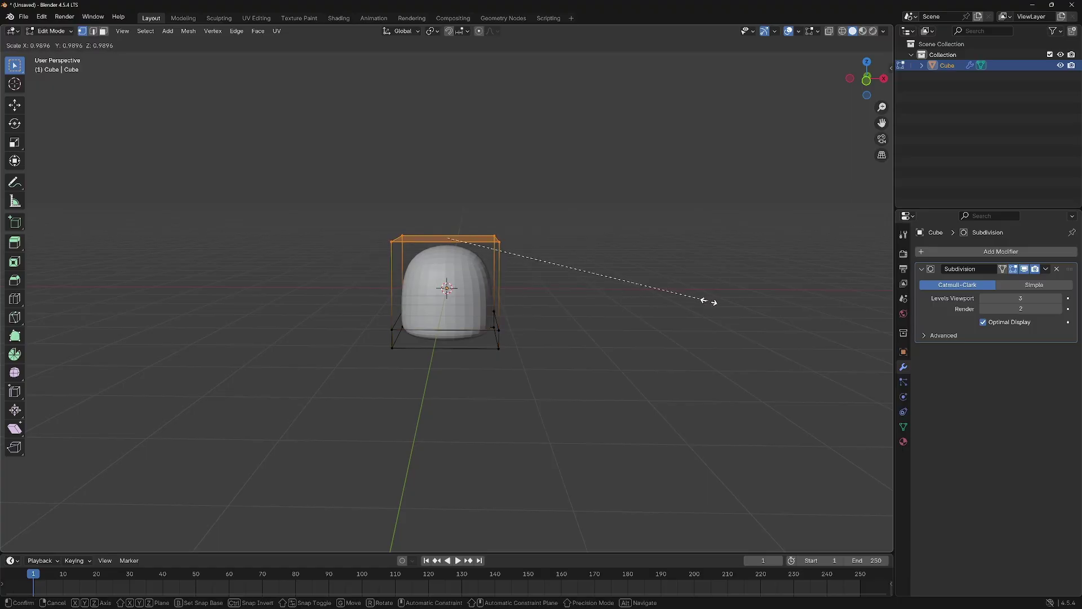
{"action": "left_click", "coordinate": [583, 309]}
{"action": "left_click", "coordinate": [620, 299]}
{"action": "middle_click_drag", "start_coordinate": [661, 290], "coordinate": [588, 300]}
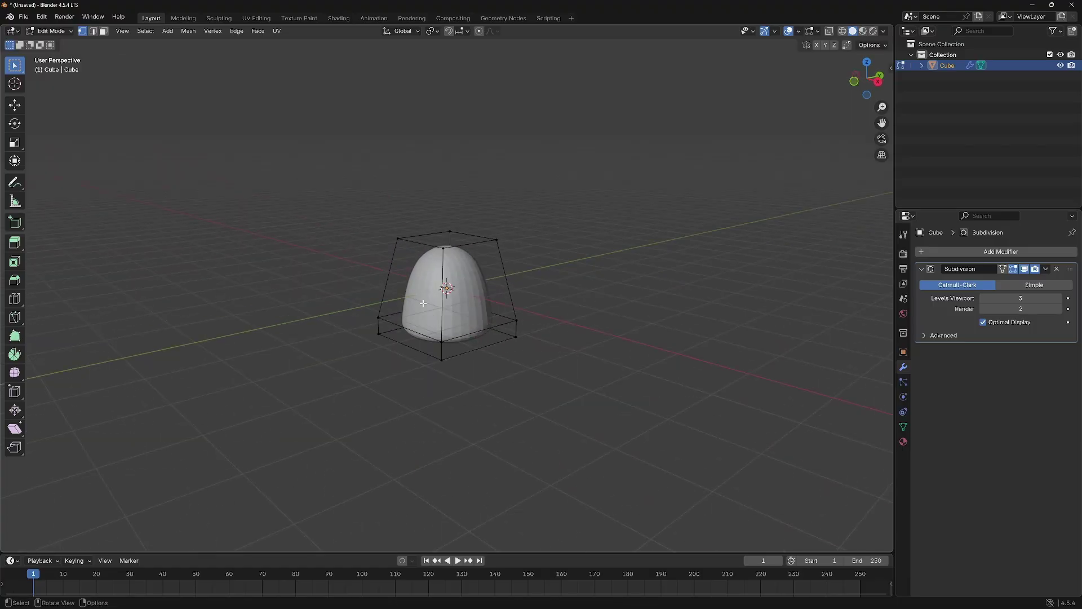
{"action": "middle_click_drag", "start_coordinate": [506, 325], "coordinate": [596, 356]}
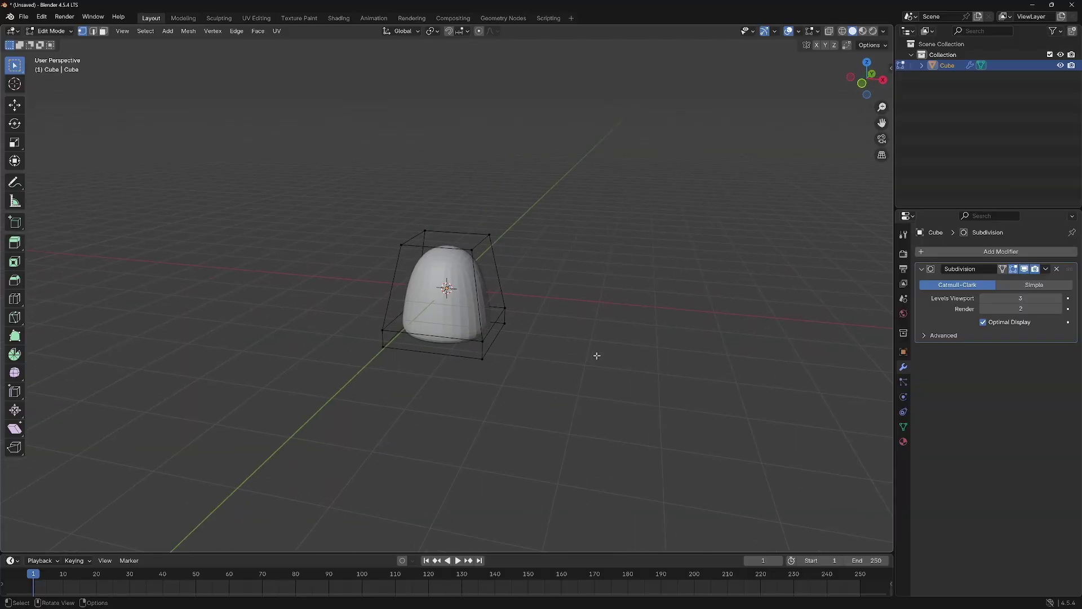
Step: Return to Object Mode and add a second cube at the 3D cursor
{"action": "key", "text": "Tab"}
{"action": "key", "text": "shift+a"}
{"action": "mouse_move", "coordinate": [550, 315]}
{"action": "left_click", "coordinate": [638, 326]}
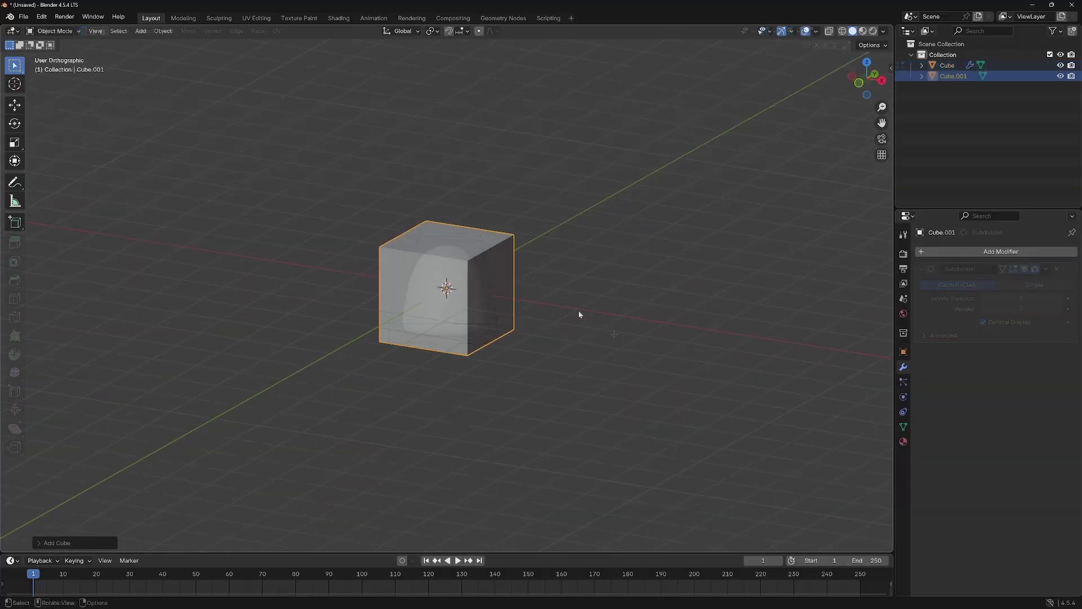
Step: Move the second cube straight up along Z so it sits above the tapered body
{"action": "key", "text": "KP_1"}
{"action": "key", "text": "g"}
{"action": "key", "text": "z"}
{"action": "left_click", "coordinate": [575, 222]}
{"action": "middle_click_drag", "start_coordinate": [575, 222], "coordinate": [720, 286]}
{"action": "key", "text": "Tab"}
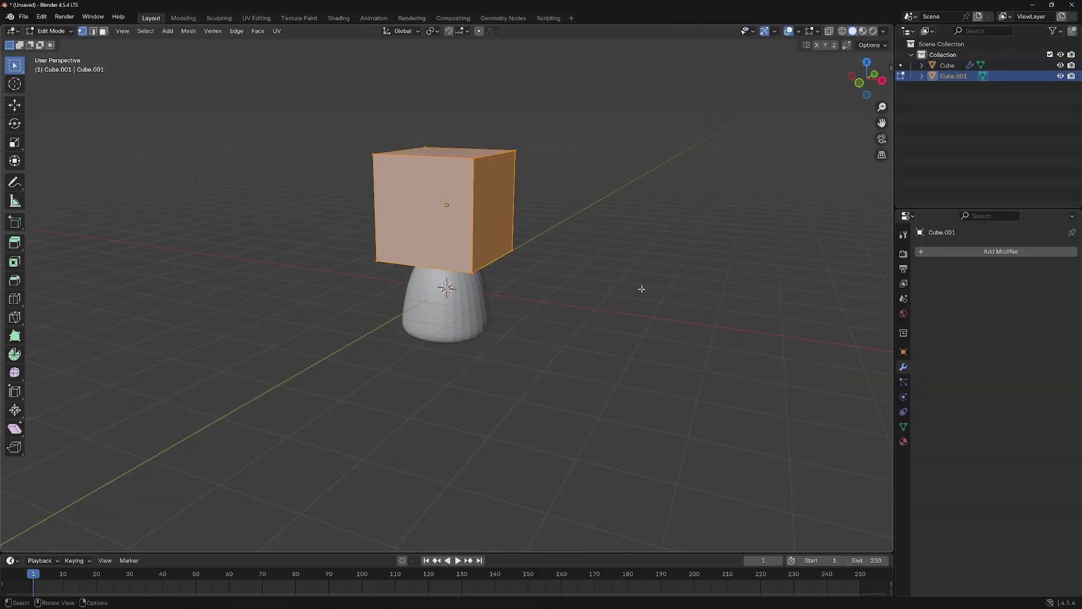
{"action": "key", "text": "Tab"}
Step: Add a Subdivision modifier to the upper cube and raise its viewport level to 3
{"action": "left_click", "coordinate": [935, 252]}
{"action": "type", "text": "sub"}
{"action": "key", "text": "Return"}
{"action": "left_click", "coordinate": [1058, 298]}
{"action": "left_click", "coordinate": [1058, 298]}
Step: Scale the rounded head down slightly and lower it vertically onto the top of the body
{"action": "key", "text": "KP_1"}
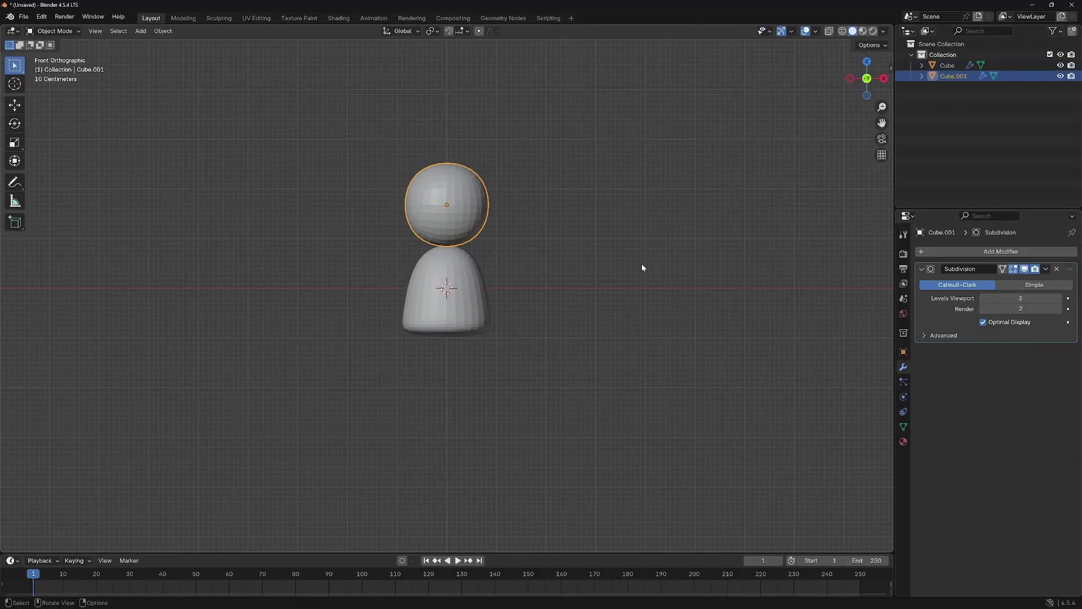
{"action": "key", "text": "s"}
{"action": "left_click", "coordinate": [619, 264]}
{"action": "key", "text": "g"}
{"action": "key", "text": "z"}
{"action": "left_click", "coordinate": [618, 272]}
{"action": "left_click", "coordinate": [619, 282]}
{"action": "middle_click_drag", "start_coordinate": [627, 366], "coordinate": [644, 391]}
Step: Select both the head and body and move them together vertically along Z in front view
{"action": "key", "text": "a"}
{"action": "key", "text": "KP_1"}
{"action": "key", "text": "g"}
{"action": "key", "text": "z"}
{"action": "left_click", "coordinate": [667, 312]}
Step: Apply the Subdivision modifier on the head sphere and check its dense mesh in Edit Mode
{"action": "scroll", "coordinate": [607, 320], "scroll_direction": "down", "scroll_amount": 4}
{"action": "middle_click_drag", "start_coordinate": [668, 282], "coordinate": [386, 182]}
{"action": "left_click", "coordinate": [606, 320]}
{"action": "key", "text": "a"}
{"action": "key", "text": "alt+a"}
{"action": "key", "text": "a"}
{"action": "left_click", "coordinate": [982, 300]}
{"action": "middle_click_drag", "start_coordinate": [451, 293], "coordinate": [569, 282]}
{"action": "left_click", "coordinate": [1046, 268]}
{"action": "left_click", "coordinate": [1019, 280]}
{"action": "key", "text": "Tab"}
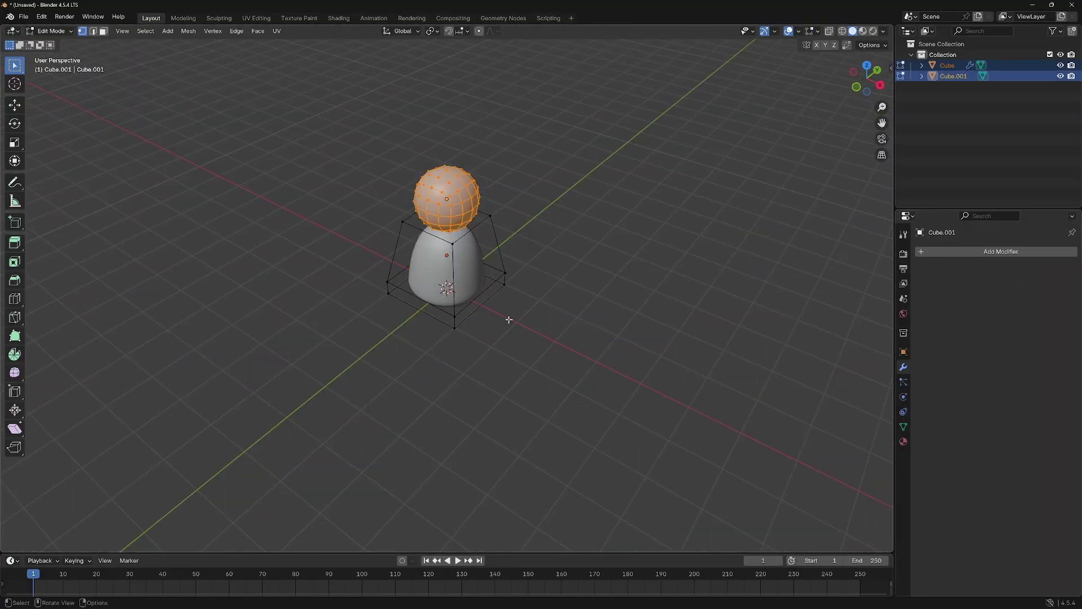
{"action": "key", "text": "Tab"}
{"action": "right_click", "coordinate": [423, 272]}
{"action": "left_click", "coordinate": [423, 273]}
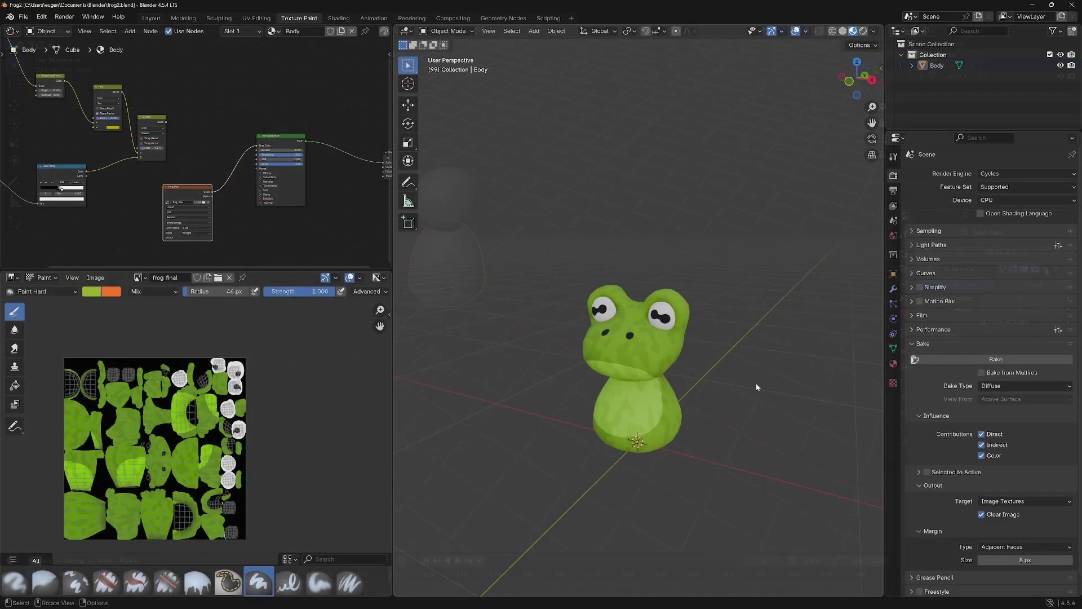
Step: Examine the finished frog model's mesh topology in Edit Mode and compare it with the textured view in Object Mode
{"action": "key", "text": "Tab"}
{"action": "key", "text": "Tab"}
{"action": "mouse_move", "coordinate": [755, 391]}
{"action": "middle_mouse_down"}
{"action": "mouse_move", "coordinate": [742, 407]}
{"action": "mouse_move", "coordinate": [739, 393]}
{"action": "mouse_move", "coordinate": [787, 400]}
{"action": "mouse_move", "coordinate": [727, 406]}
{"action": "mouse_move", "coordinate": [761, 407]}
{"action": "middle_mouse_up"}
{"action": "mouse_move", "coordinate": [787, 456]}
{"action": "middle_mouse_down"}
{"action": "mouse_move", "coordinate": [752, 423]}
{"action": "mouse_move", "coordinate": [701, 425]}
{"action": "mouse_move", "coordinate": [789, 427]}
{"action": "mouse_move", "coordinate": [786, 437]}
{"action": "middle_mouse_up"}
{"action": "key", "text": "Tab"}
{"action": "scroll", "coordinate": [785, 437], "scroll_direction": "down", "scroll_amount": 2}
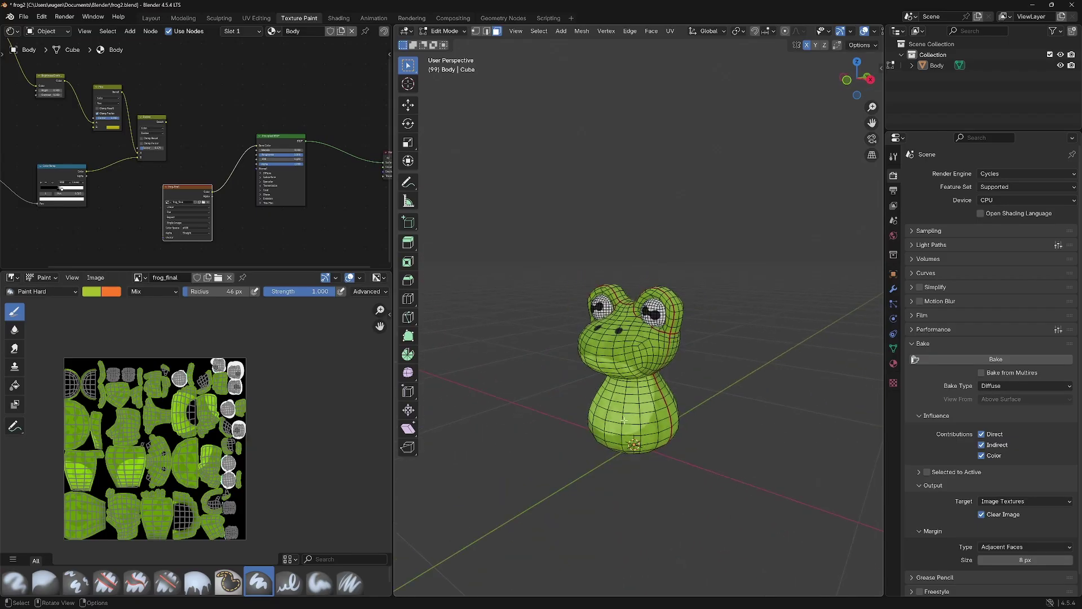
{"action": "middle_click_drag", "start_coordinate": [752, 399], "coordinate": [719, 424]}
{"action": "scroll", "coordinate": [744, 430], "scroll_direction": "up", "scroll_amount": 1}
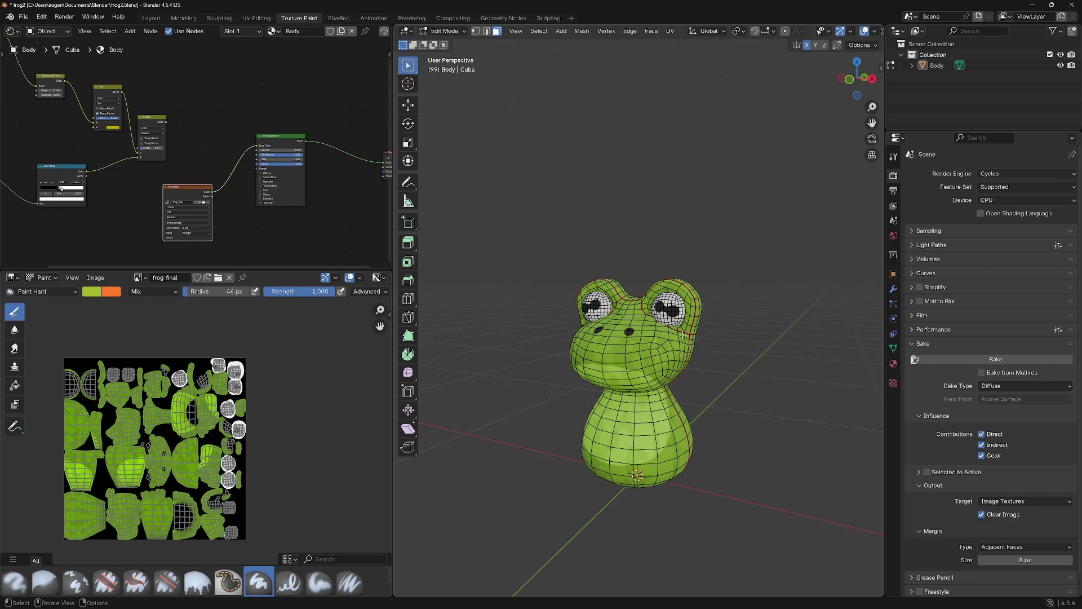
{"action": "key", "text": "Tab"}
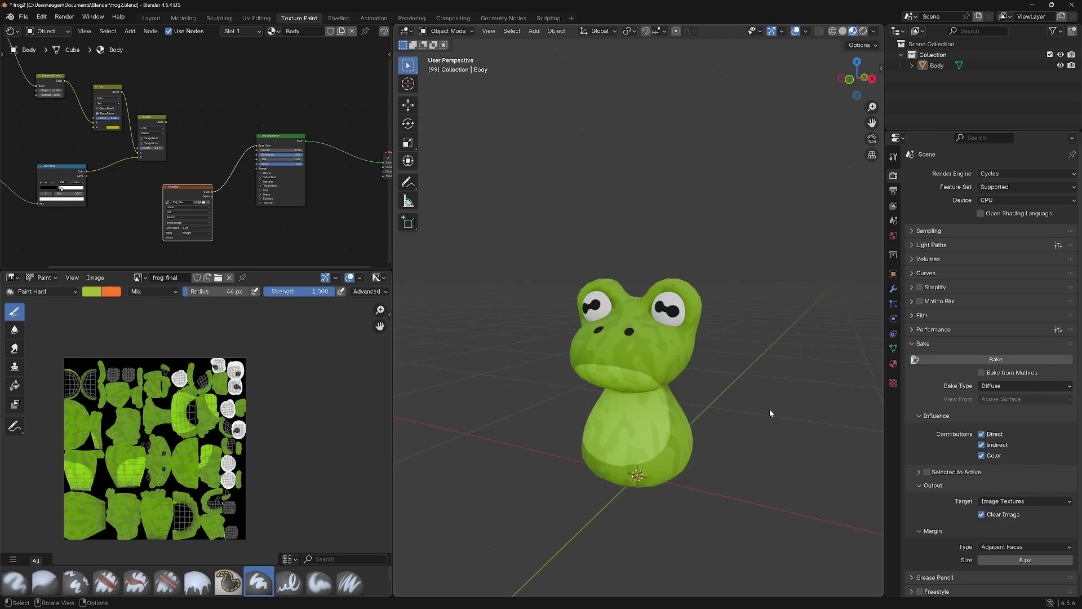
{"action": "key", "text": "Tab"}
{"action": "key", "text": "Tab"}
Step: Examine the Body material's shader nodes, including the frog_final image texture connected to the main shader
{"action": "middle_click_drag", "start_coordinate": [214, 209], "coordinate": [287, 228]}
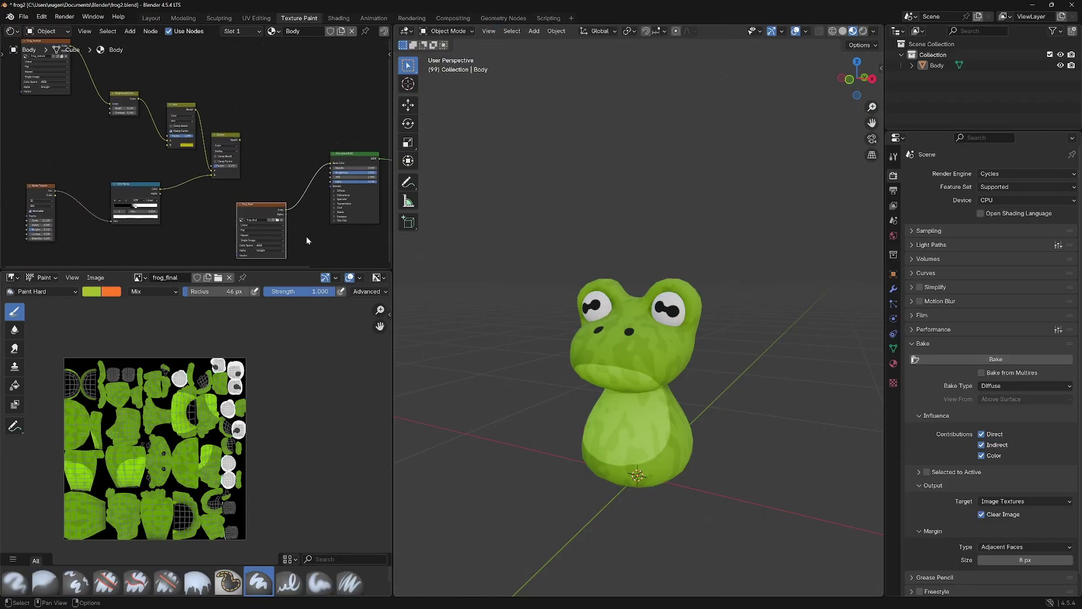
{"action": "middle_click_drag", "start_coordinate": [142, 175], "coordinate": [170, 180]}
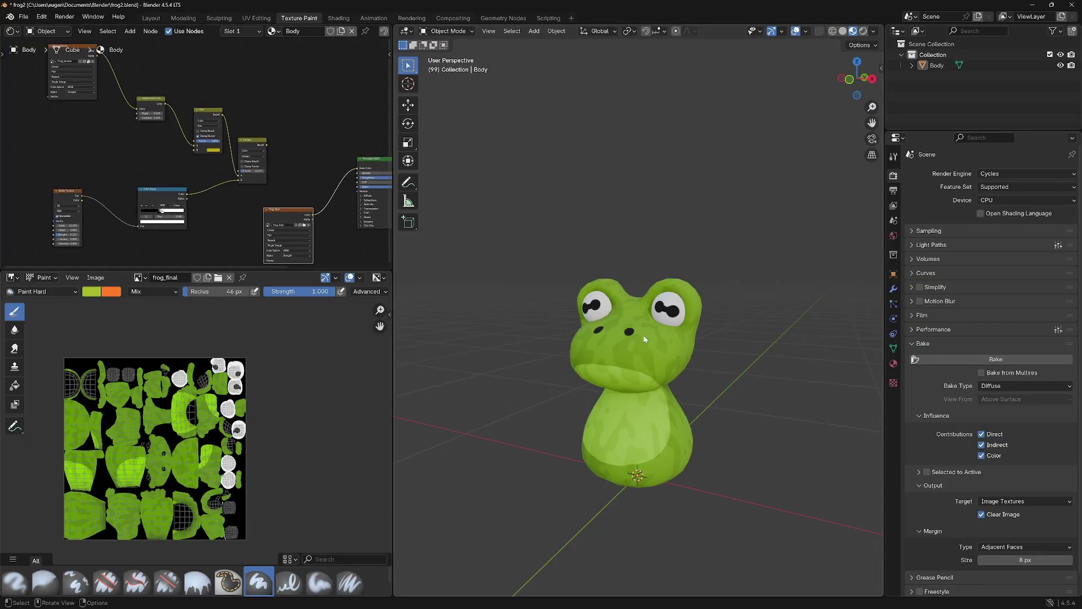
{"action": "middle_click_drag", "start_coordinate": [311, 183], "coordinate": [293, 183]}
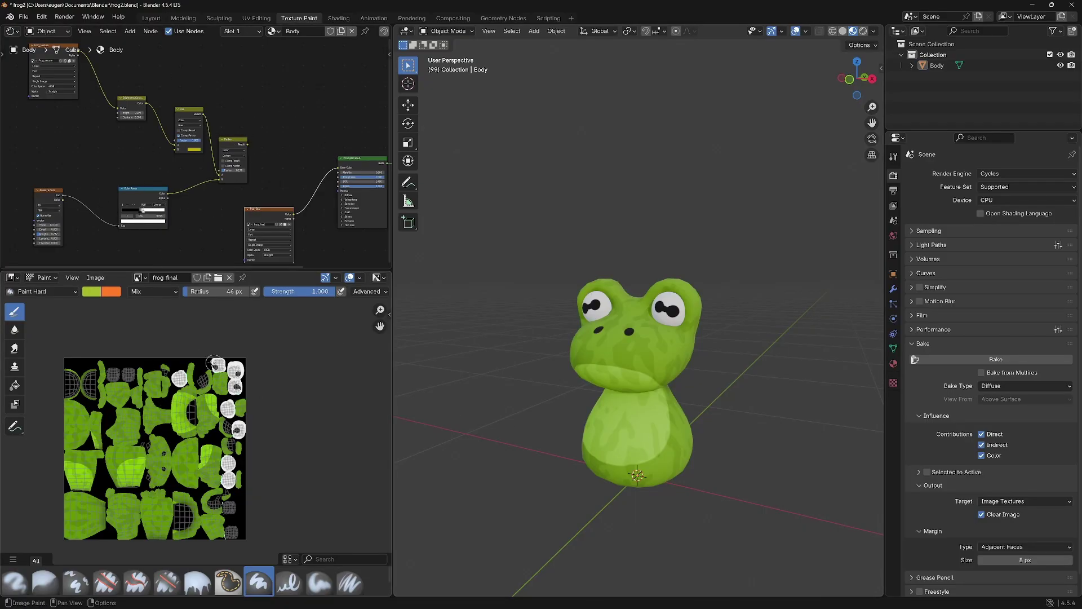
Step: View the textured frog model from several angles and distances
{"action": "middle_click_drag", "start_coordinate": [542, 425], "coordinate": [651, 313]}
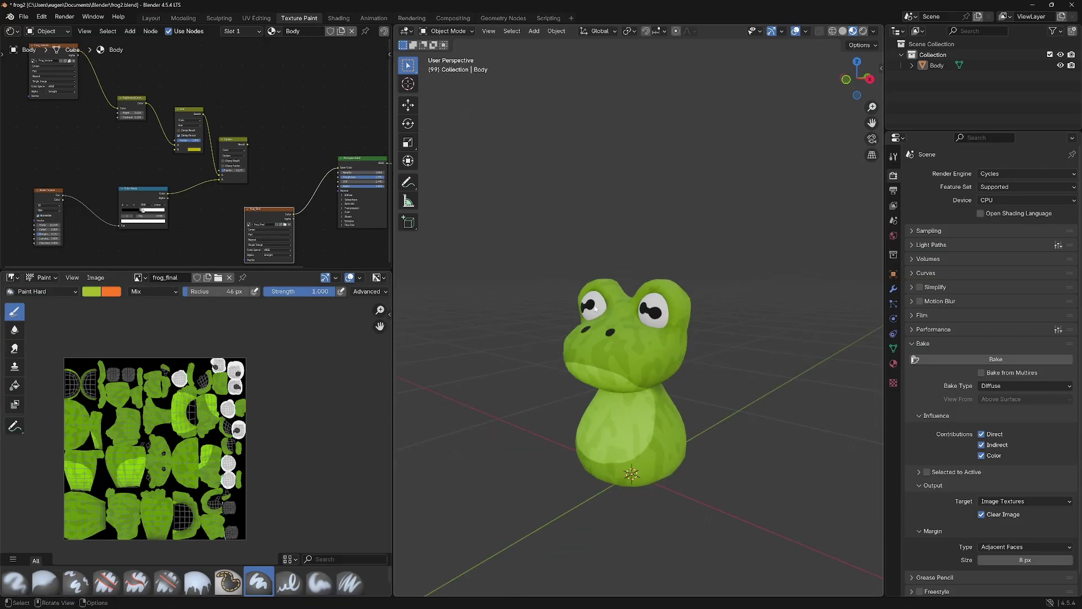
{"action": "middle_click_drag", "start_coordinate": [580, 395], "coordinate": [598, 428]}
{"action": "scroll", "coordinate": [621, 455], "scroll_direction": "down", "scroll_amount": 3}
{"action": "scroll", "coordinate": [676, 454], "scroll_direction": "up", "scroll_amount": 2}
{"action": "middle_click_drag", "start_coordinate": [715, 452], "coordinate": [659, 445]}
{"action": "scroll", "coordinate": [702, 450], "scroll_direction": "down", "scroll_amount": 4}
{"action": "scroll", "coordinate": [717, 447], "scroll_direction": "down", "scroll_amount": 2}
{"action": "scroll", "coordinate": [682, 434], "scroll_direction": "up", "scroll_amount": 4}
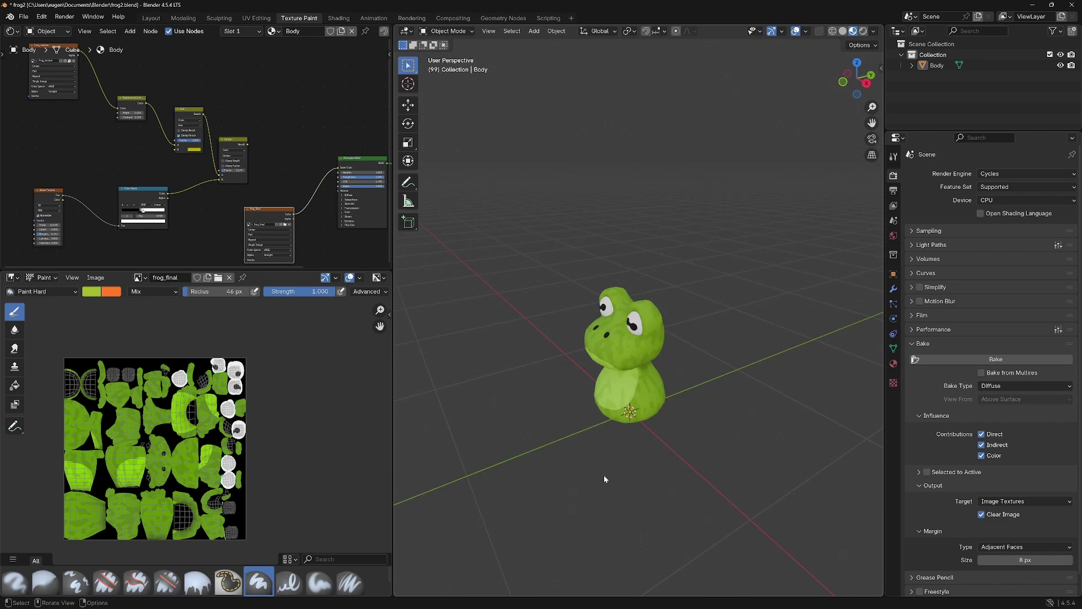
{"action": "middle_click_drag", "start_coordinate": [605, 479], "coordinate": [607, 479]}
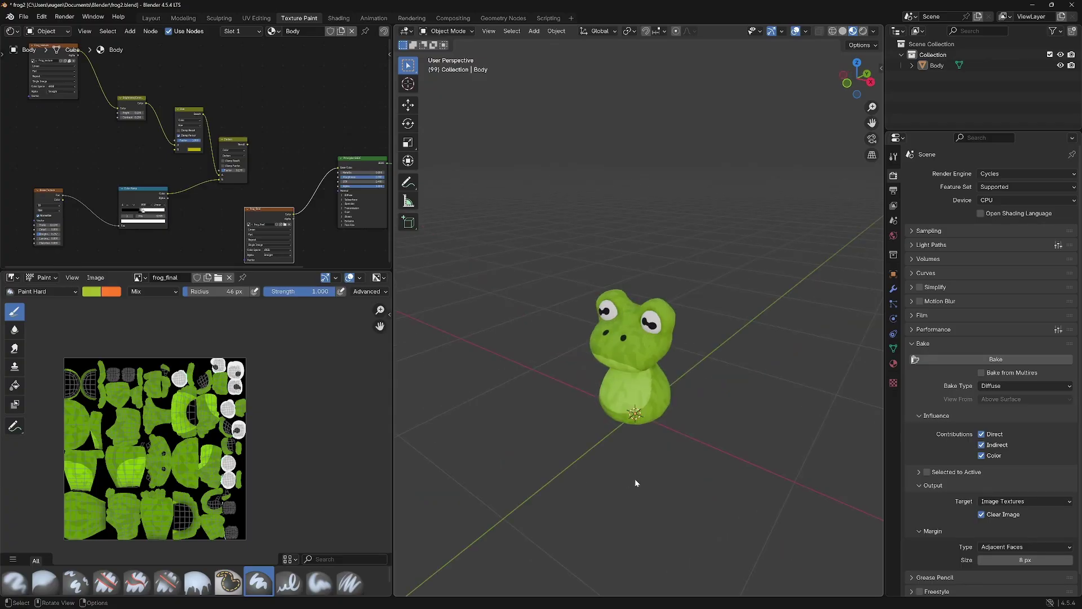
{"action": "middle_click_drag", "start_coordinate": [640, 483], "coordinate": [676, 473]}
{"action": "middle_click_drag", "start_coordinate": [790, 410], "coordinate": [691, 443]}
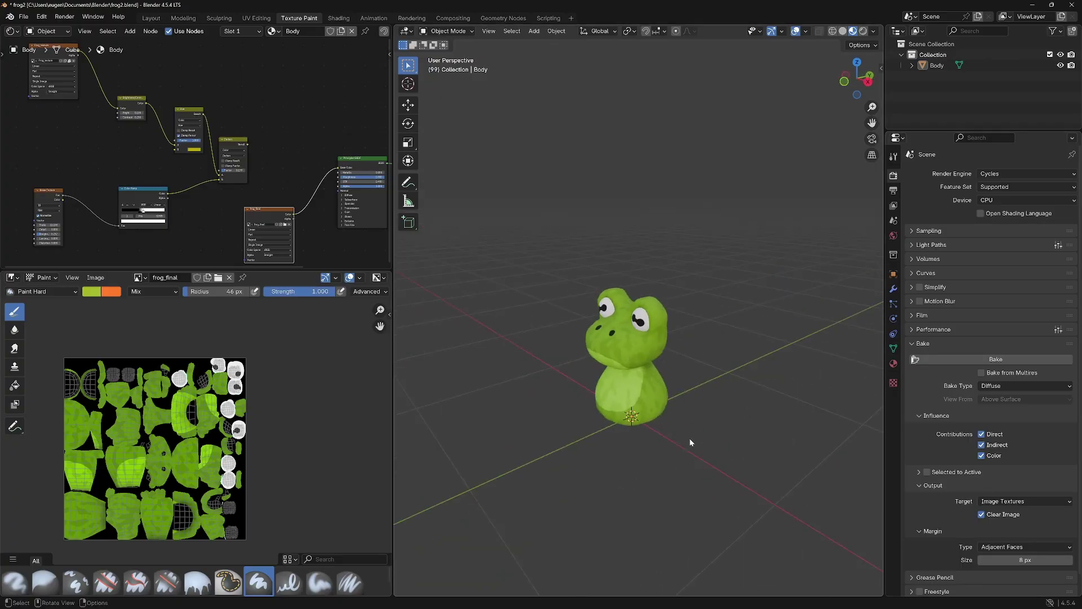
{"action": "middle_click_drag", "start_coordinate": [646, 528], "coordinate": [693, 460]}
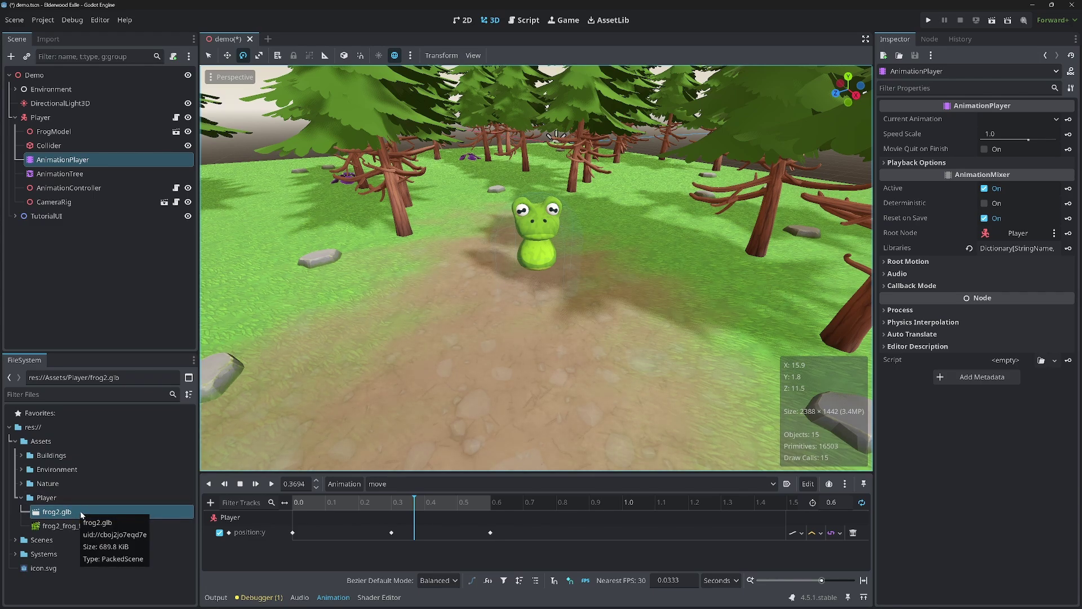
Step: In Godot, review the Player node and its FrogModel, Collider, animation and CameraRig children in the demo scene
{"action": "left_click", "coordinate": [72, 118]}
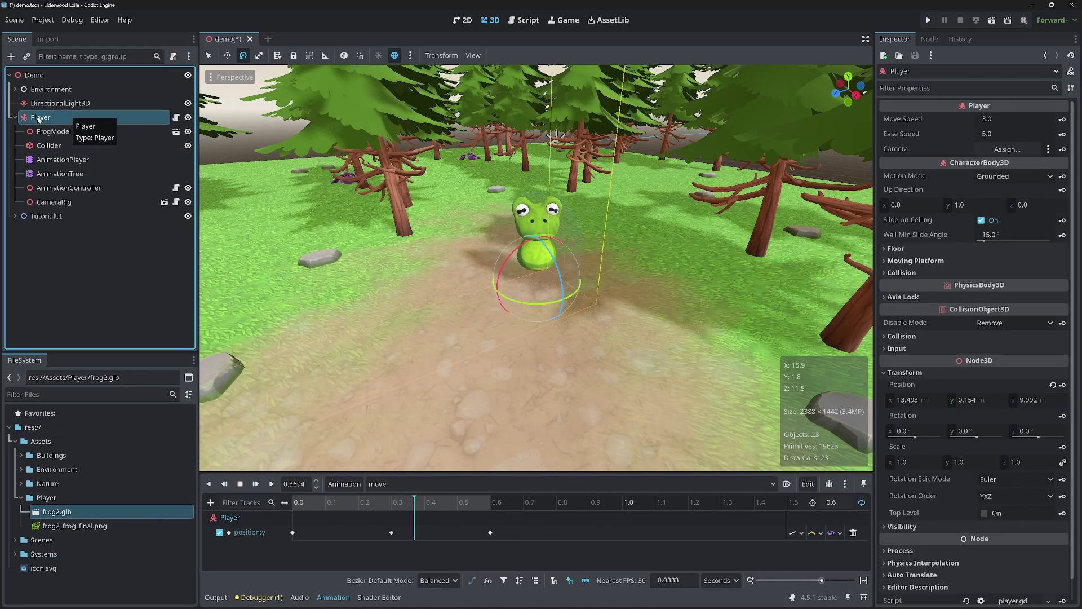
{"action": "left_click", "coordinate": [69, 136]}
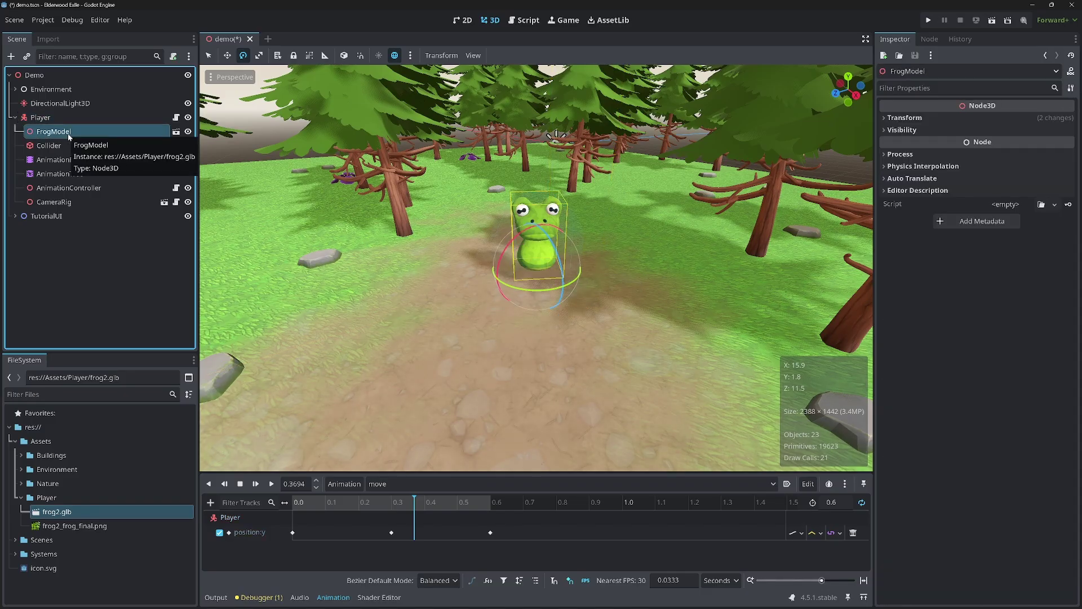
{"action": "left_click", "coordinate": [59, 146]}
{"action": "left_click", "coordinate": [70, 202]}
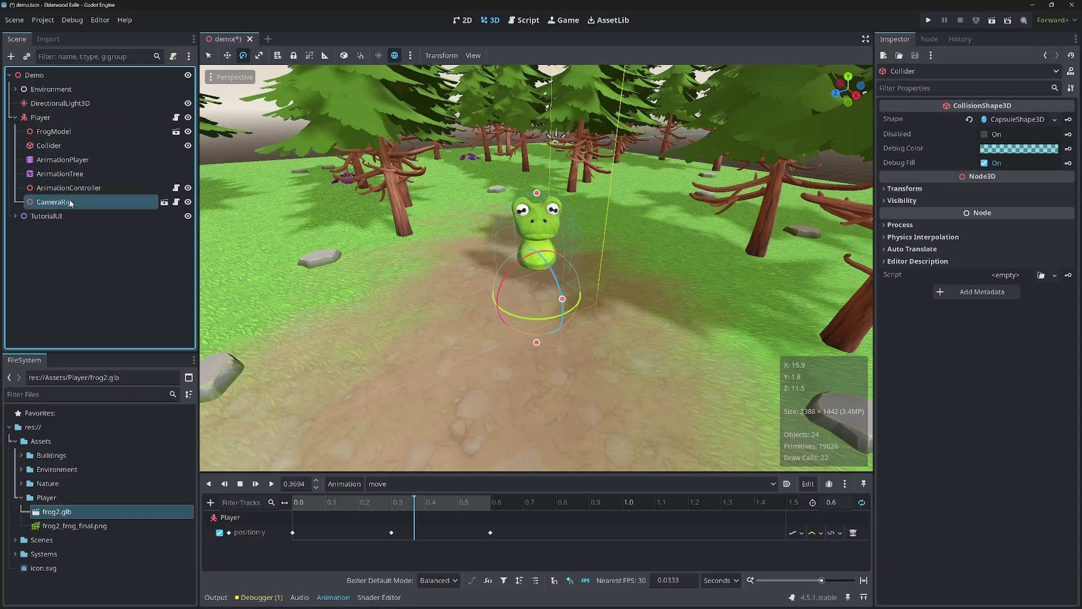
{"action": "left_click", "coordinate": [74, 160]}
{"action": "left_click", "coordinate": [70, 188], "text": "shift"}
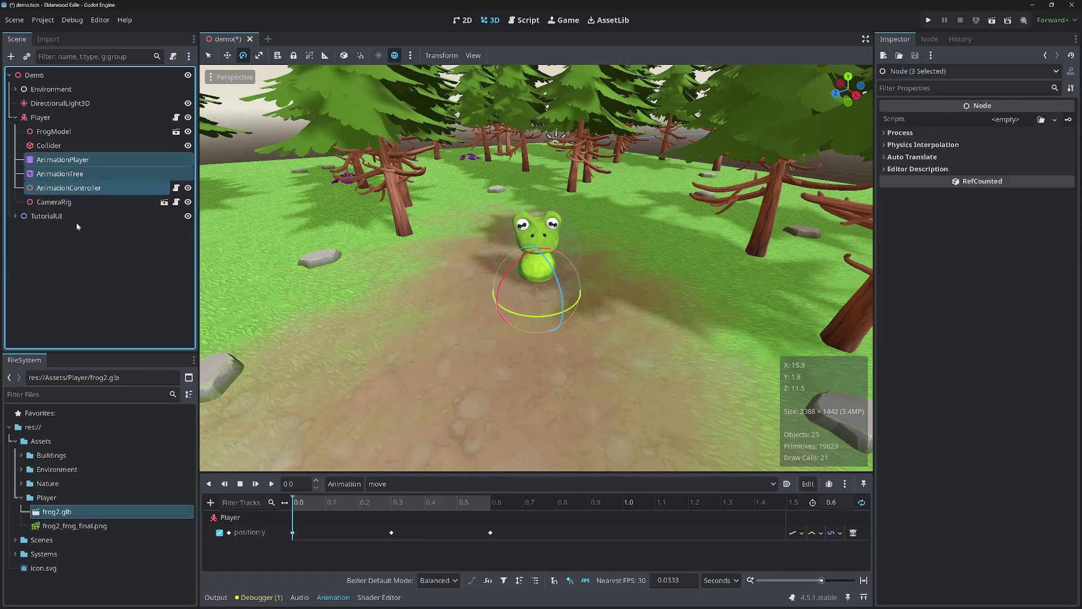
{"action": "left_click", "coordinate": [76, 266]}
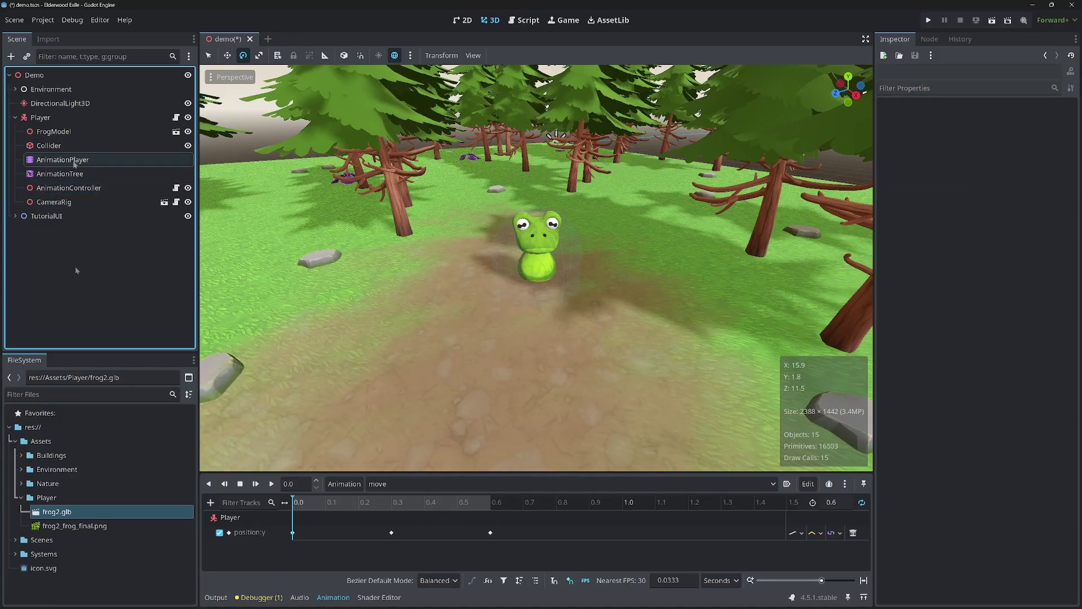
Step: Inspect the AnimationPlayer's empty and move animations, and play move from its start
{"action": "left_click", "coordinate": [73, 160]}
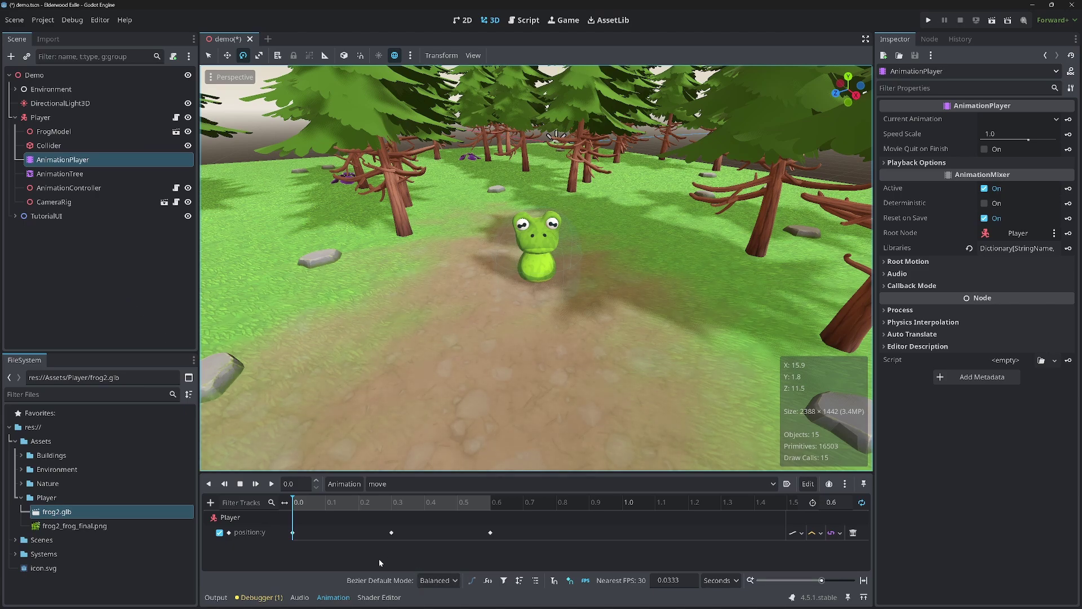
{"action": "left_click", "coordinate": [389, 484]}
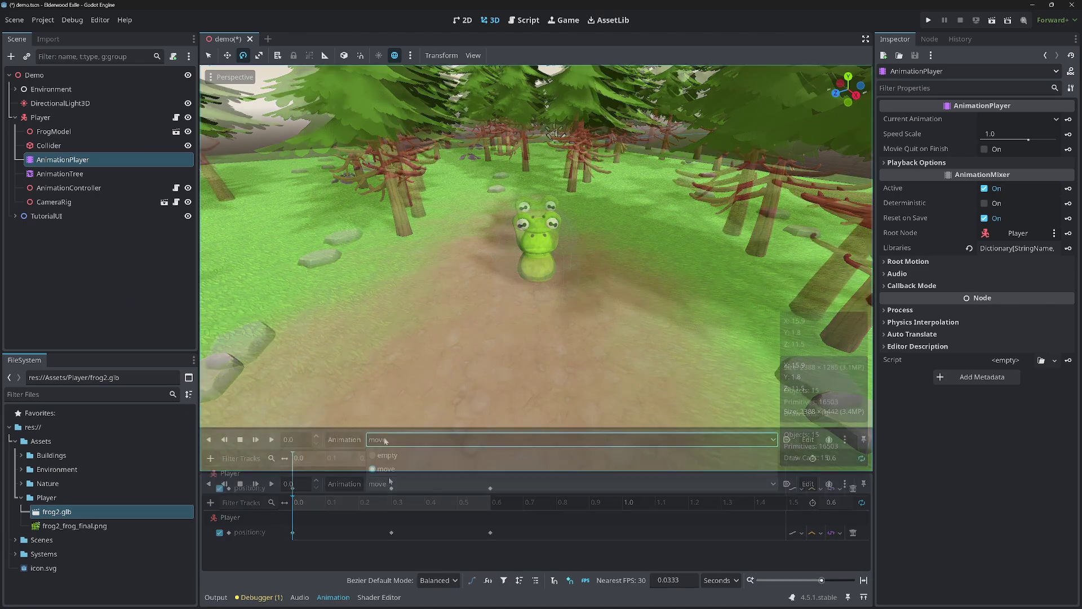
{"action": "left_click", "coordinate": [398, 454]}
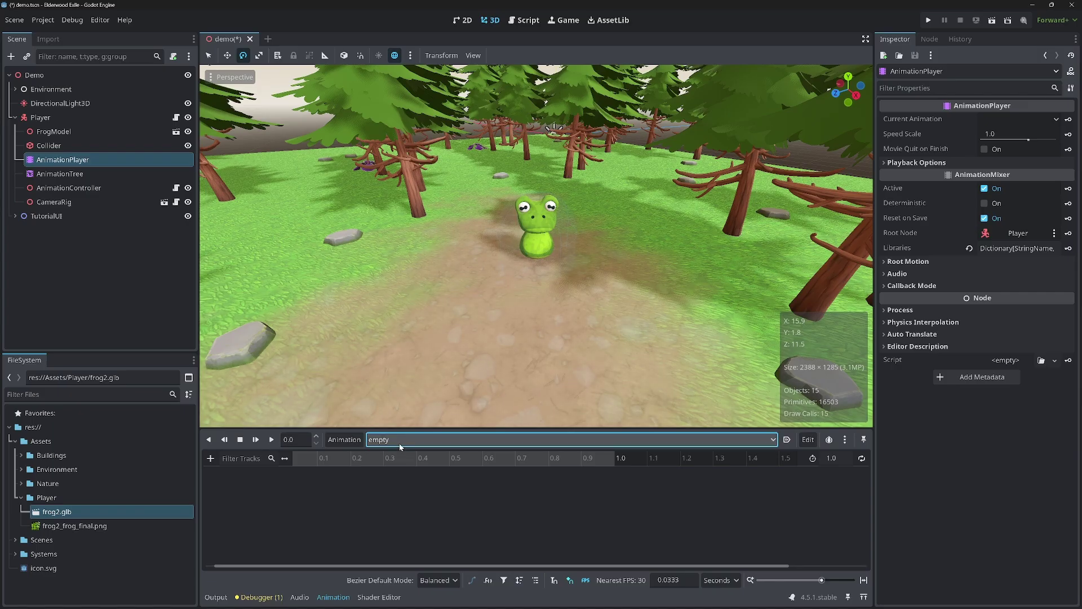
{"action": "left_click", "coordinate": [399, 441]}
{"action": "left_click", "coordinate": [398, 466]}
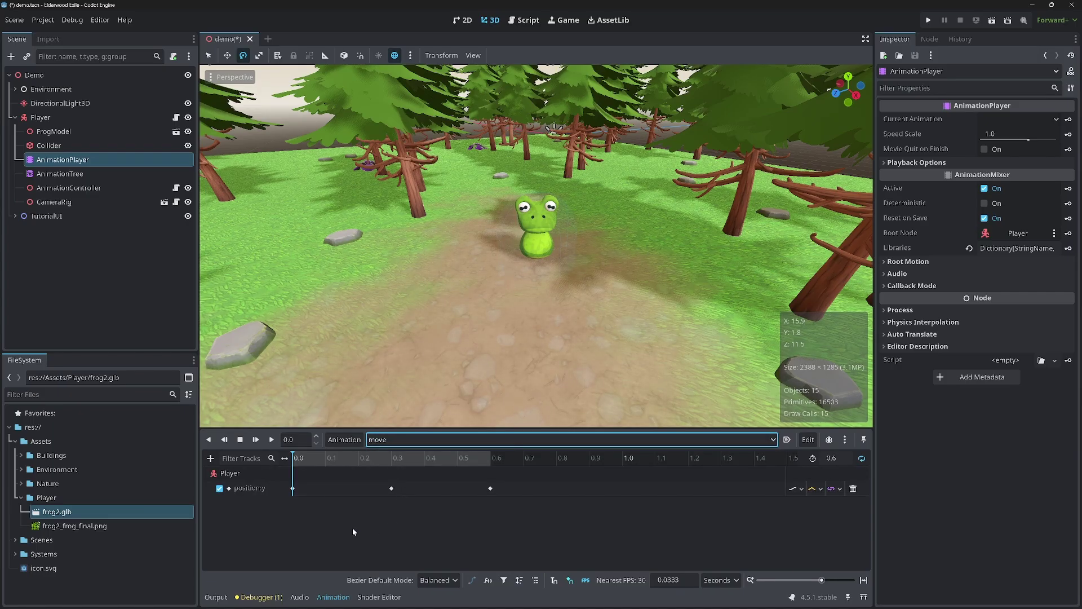
{"action": "mouse_move", "coordinate": [295, 458]}
{"action": "left_mouse_down"}
{"action": "mouse_move", "coordinate": [483, 461]}
{"action": "mouse_move", "coordinate": [281, 458]}
{"action": "left_mouse_up"}
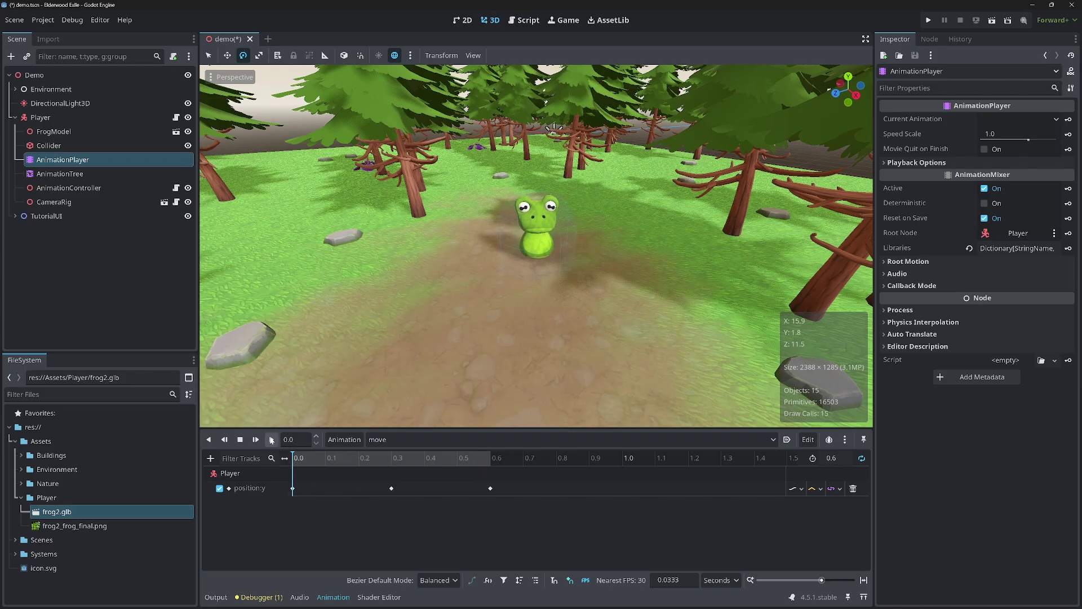
{"action": "left_click", "coordinate": [271, 440]}
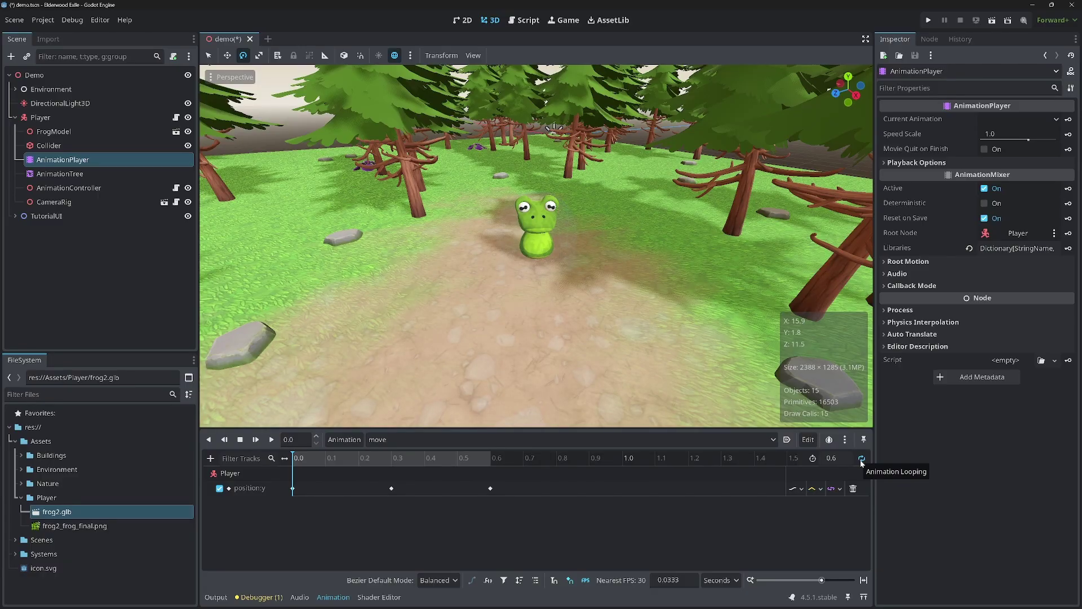
Step: Show the AnimationTree node's state machine and enlarge its graph editor
{"action": "left_click", "coordinate": [59, 174]}
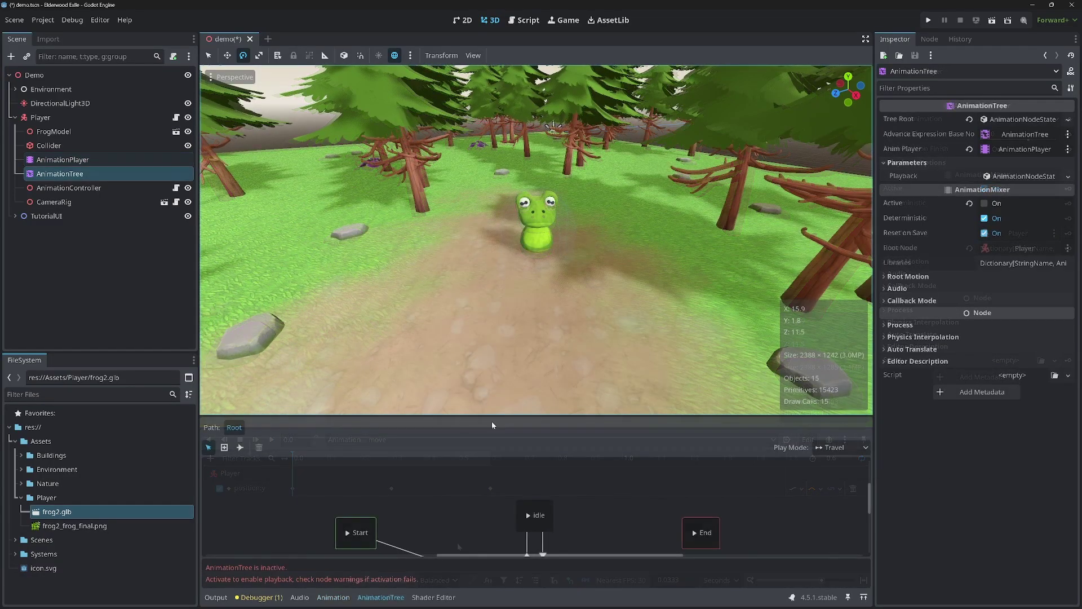
{"action": "left_click_drag", "start_coordinate": [492, 420], "coordinate": [507, 291]}
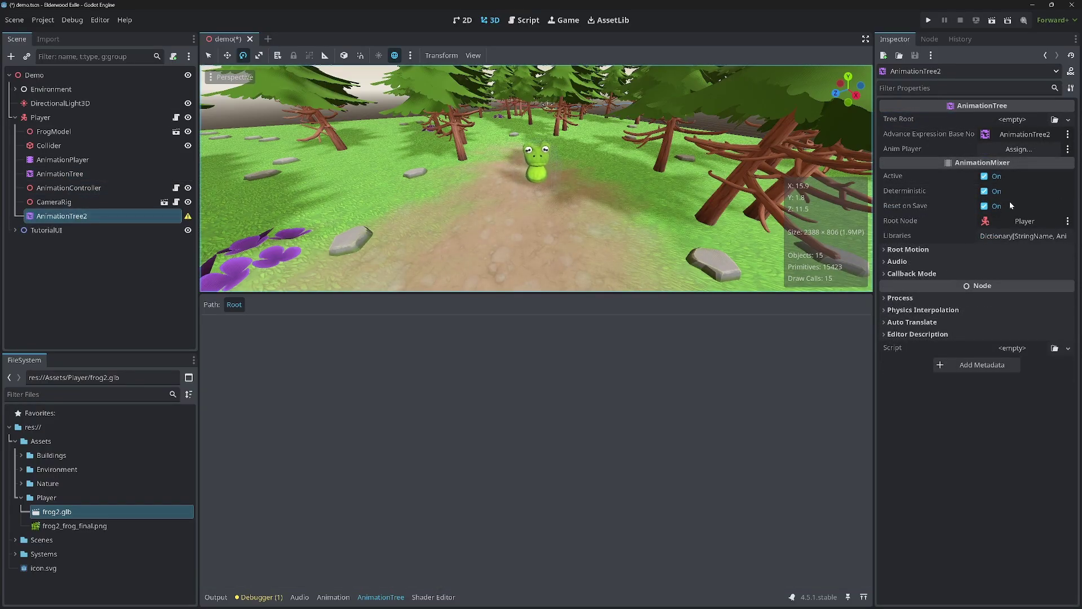
Step: Set AnimationTree2's tree root to a new AnimationNodeBlendTree and make room beside its Output node
{"action": "left_click", "coordinate": [1066, 119]}
{"action": "left_click", "coordinate": [1017, 163]}
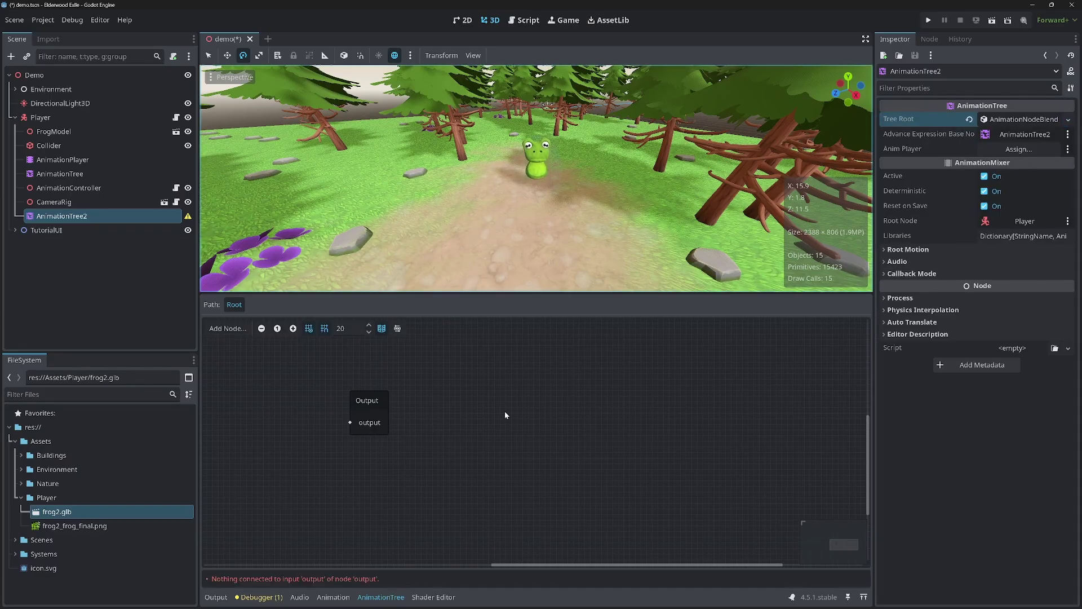
{"action": "scroll", "coordinate": [574, 399], "scroll_direction": "down", "scroll_amount": 3}
{"action": "scroll", "coordinate": [546, 409], "scroll_direction": "up", "scroll_amount": 1}
{"action": "middle_click_drag", "start_coordinate": [511, 411], "coordinate": [608, 413]}
{"action": "scroll", "coordinate": [608, 412], "scroll_direction": "down", "scroll_amount": 1}
{"action": "scroll", "coordinate": [440, 408], "scroll_direction": "up", "scroll_amount": 2}
{"action": "scroll", "coordinate": [434, 415], "scroll_direction": "left", "scroll_amount": 3}
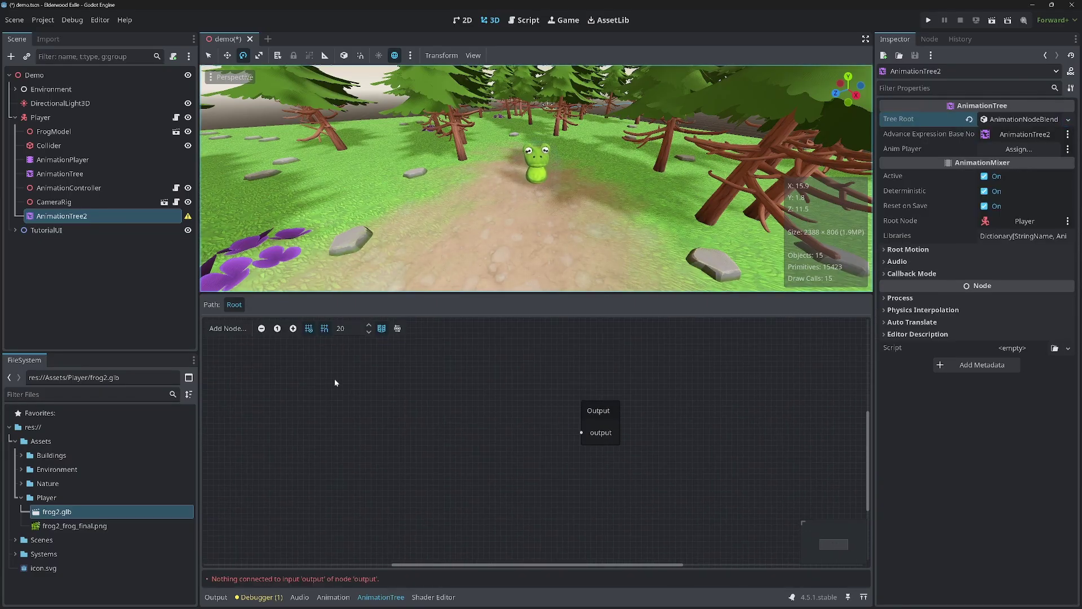
Step: Add a Transition node to the blend tree
{"action": "right_click", "coordinate": [350, 378]}
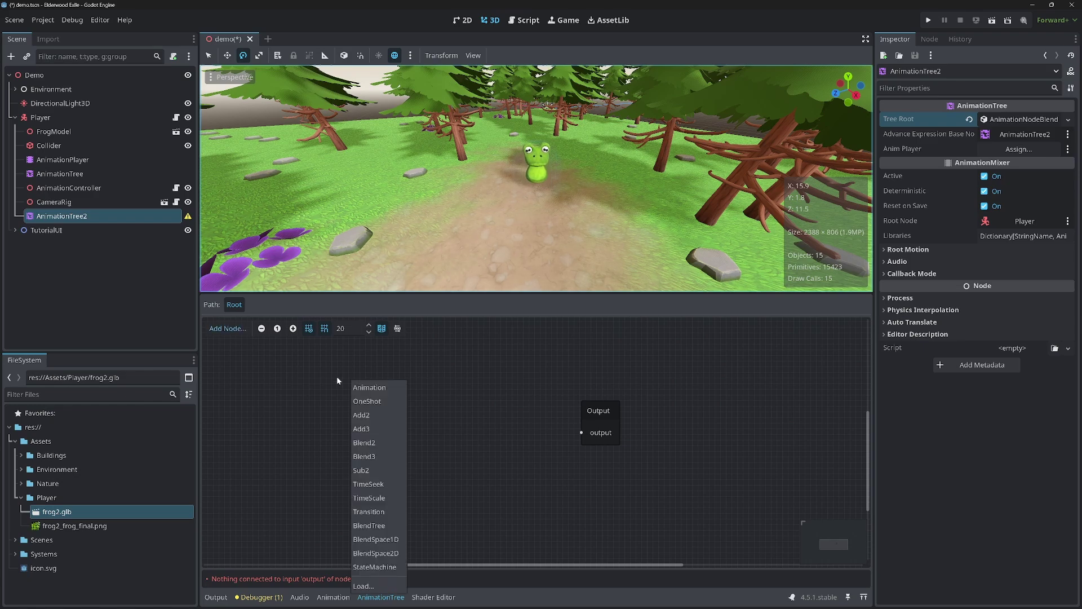
{"action": "left_click", "coordinate": [336, 376]}
{"action": "left_click", "coordinate": [231, 331]}
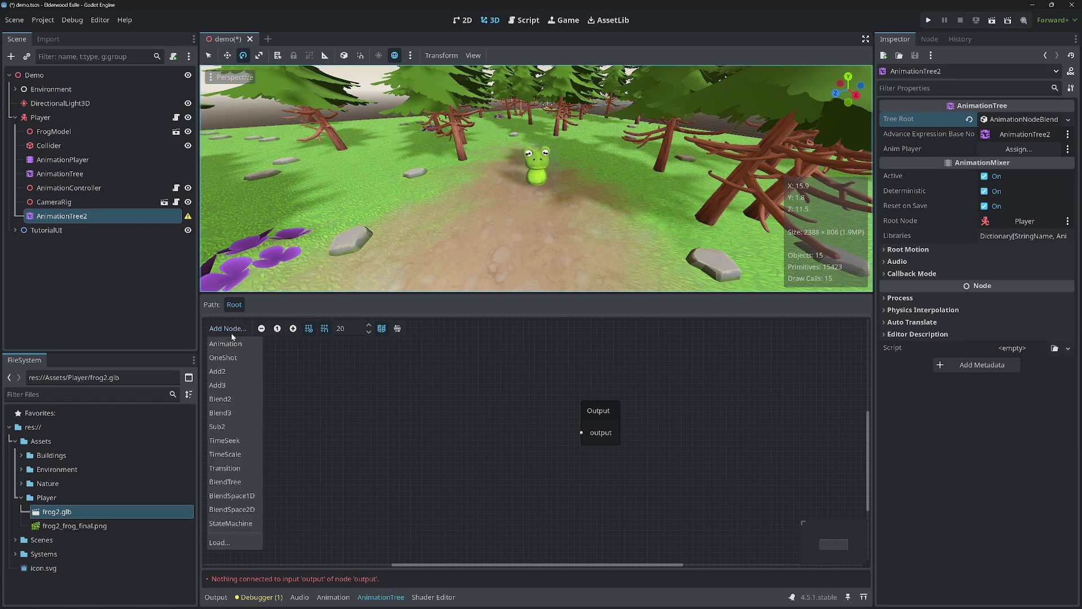
{"action": "left_click", "coordinate": [224, 467]}
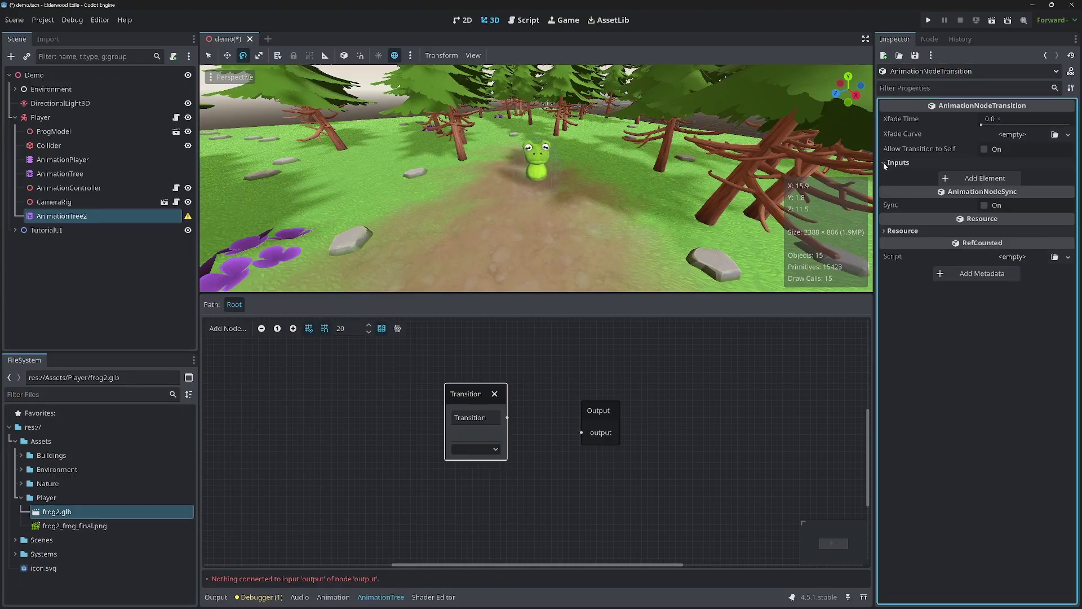
Step: Add two inputs to the Transition node and name the first one Idle
{"action": "left_click", "coordinate": [922, 166]}
{"action": "left_click", "coordinate": [947, 176]}
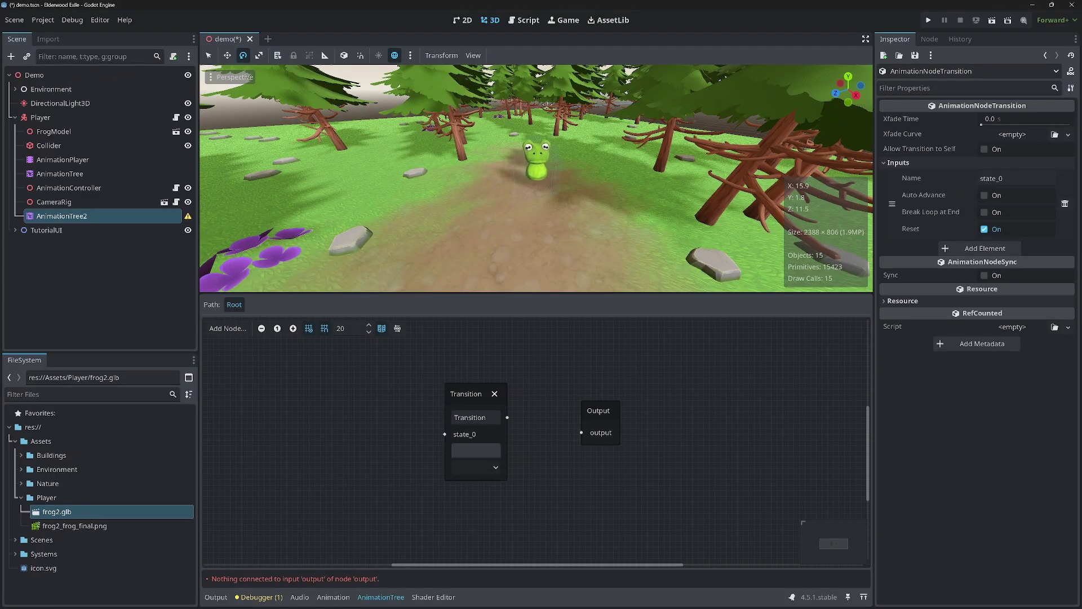
{"action": "left_click", "coordinate": [1003, 178]}
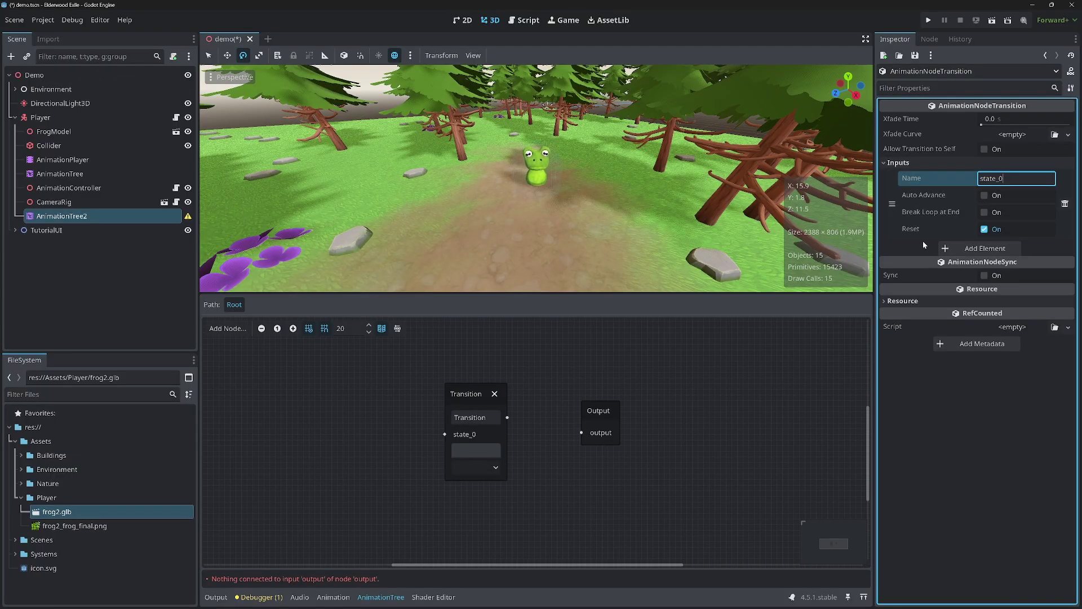
{"action": "left_click", "coordinate": [946, 248]}
{"action": "type", "text": "Idle"}
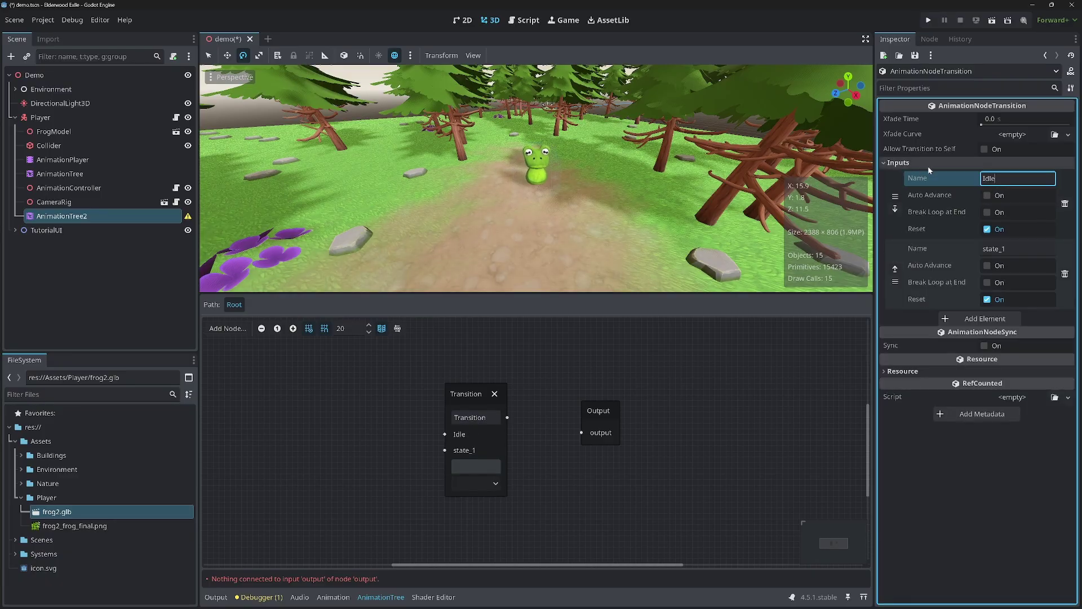
Step: Name the second input Move and set the Transition node's current state to Idle
{"action": "left_click", "coordinate": [1015, 249]}
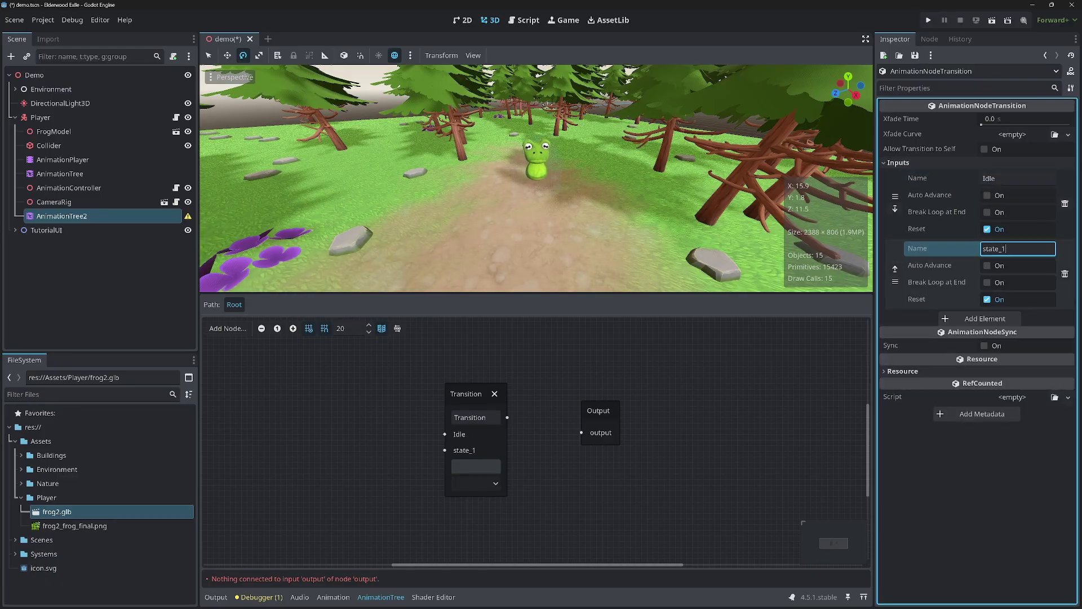
{"action": "key", "text": "ctrl+a"}
{"action": "type", "text": "Move"}
{"action": "key", "text": "Return"}
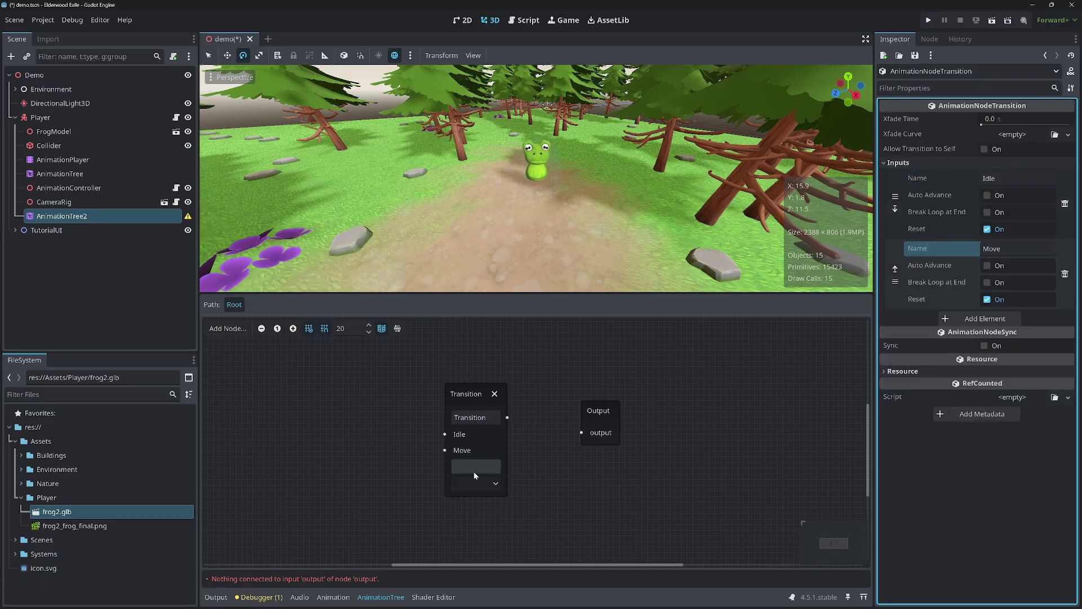
{"action": "left_click", "coordinate": [476, 483]}
{"action": "left_click", "coordinate": [471, 496]}
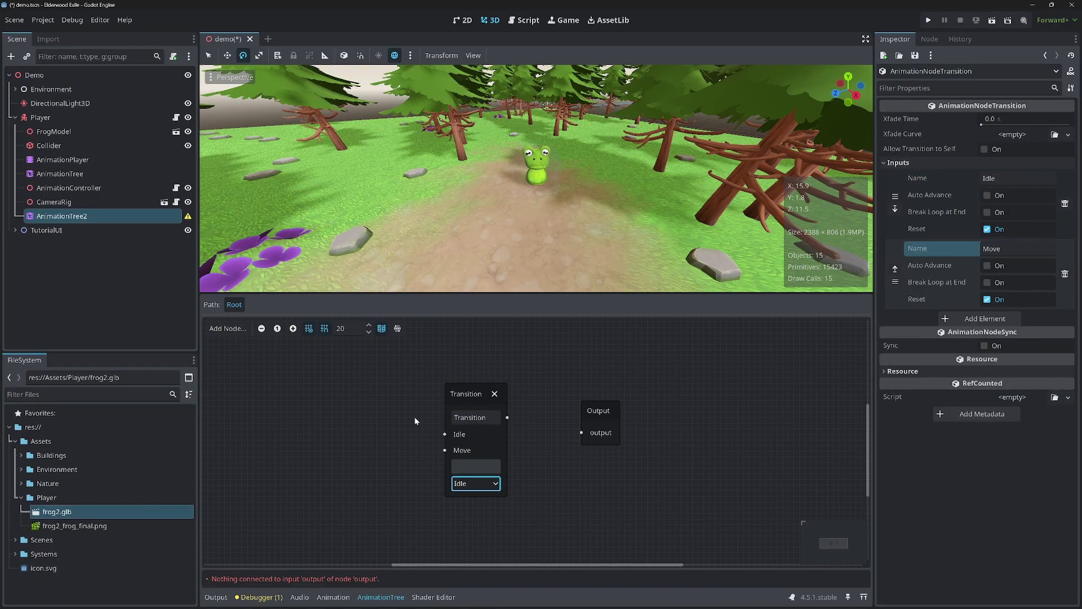
Step: Add an Animation node in front of the Transition node and name it Idle
{"action": "right_click", "coordinate": [328, 373]}
{"action": "left_click", "coordinate": [337, 383]}
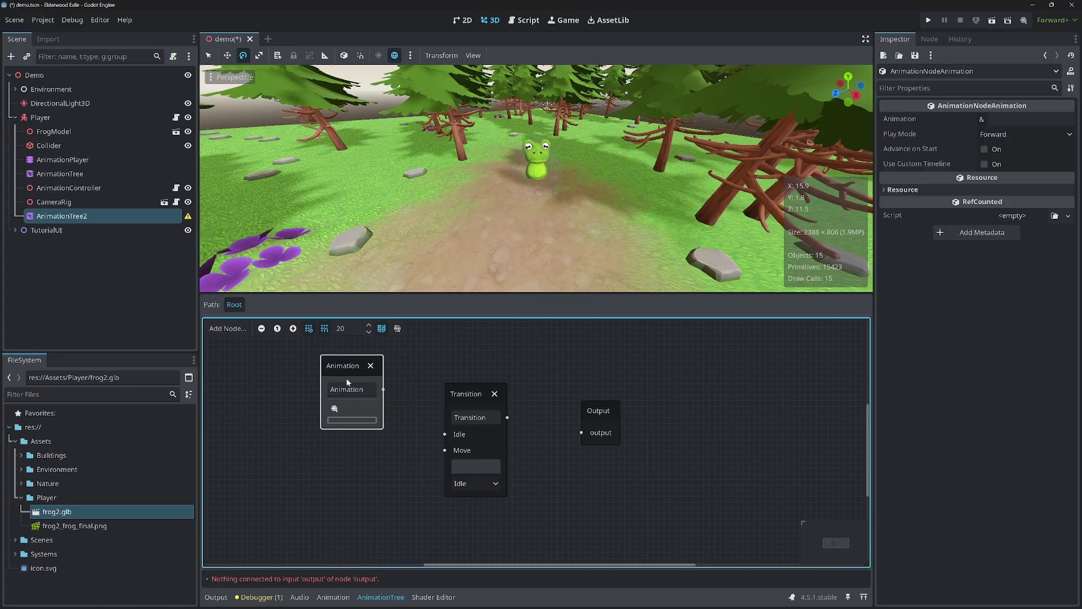
{"action": "mouse_move", "coordinate": [347, 380]}
{"action": "left_mouse_down"}
{"action": "mouse_move", "coordinate": [364, 388]}
{"action": "mouse_move", "coordinate": [359, 368]}
{"action": "left_mouse_up"}
{"action": "left_click", "coordinate": [364, 378]}
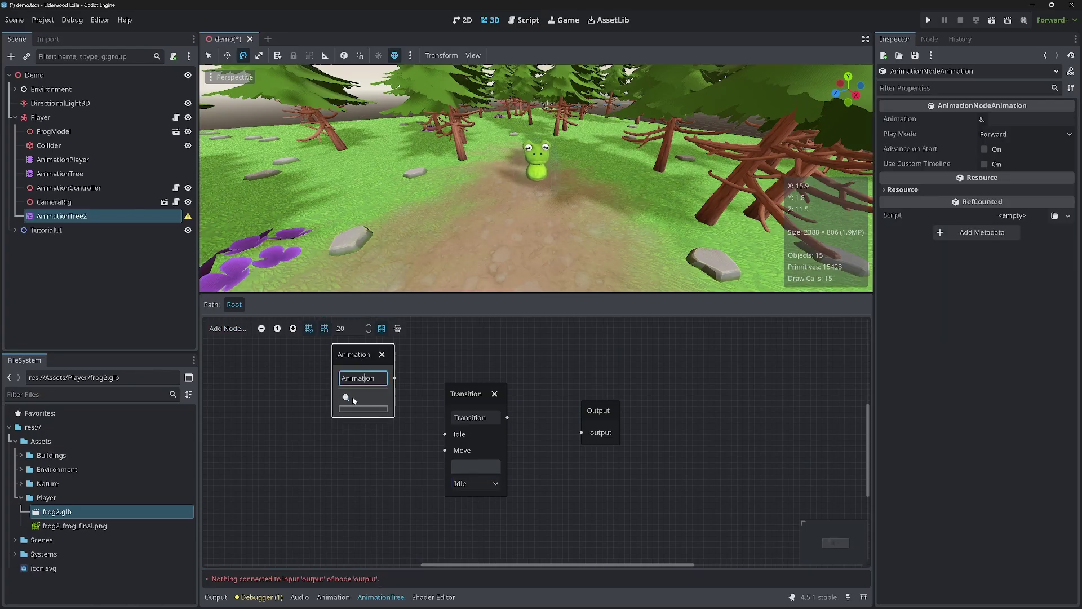
{"action": "key", "text": "ctrl+a"}
{"action": "key", "text": "BackSpace"}
{"action": "type", "text": "Idle"}
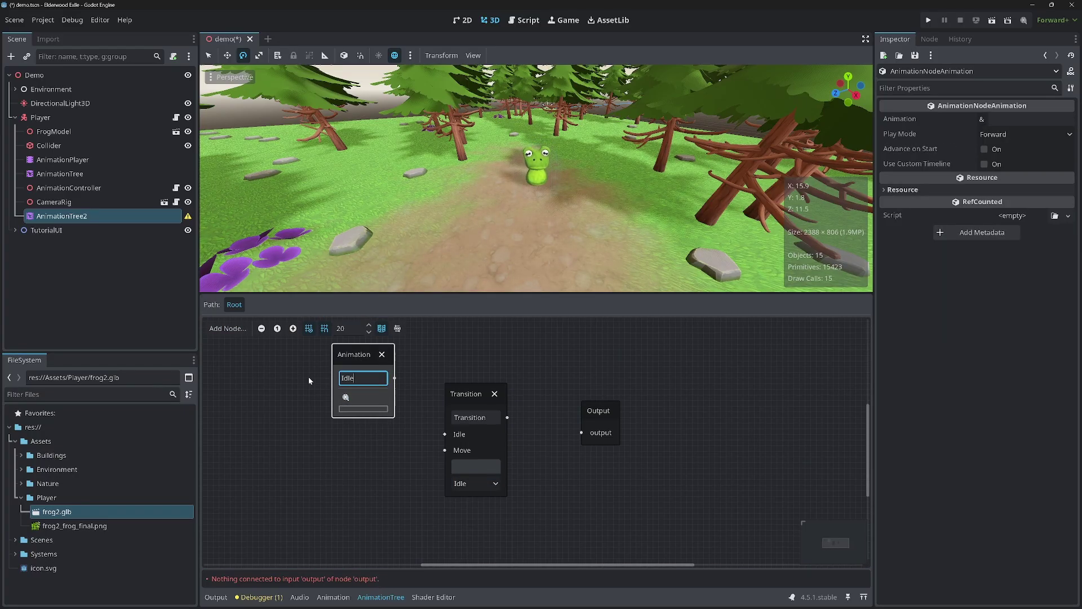
{"action": "left_click", "coordinate": [309, 376]}
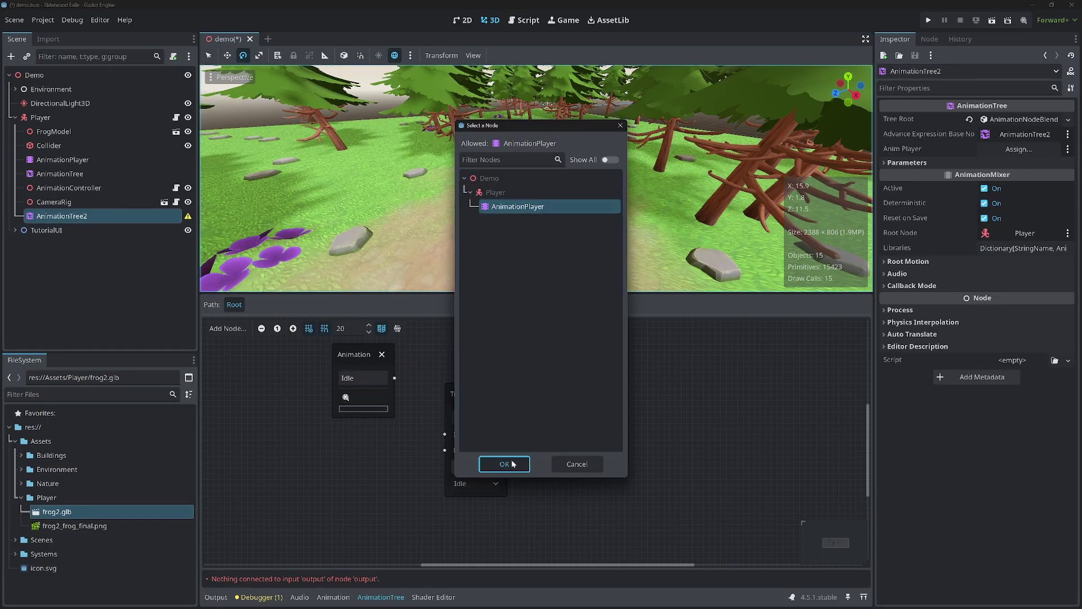
Step: Assign AnimationPlayer as AnimationTree2's animation player and set the Idle node's animation to empty
{"action": "left_click", "coordinate": [511, 462]}
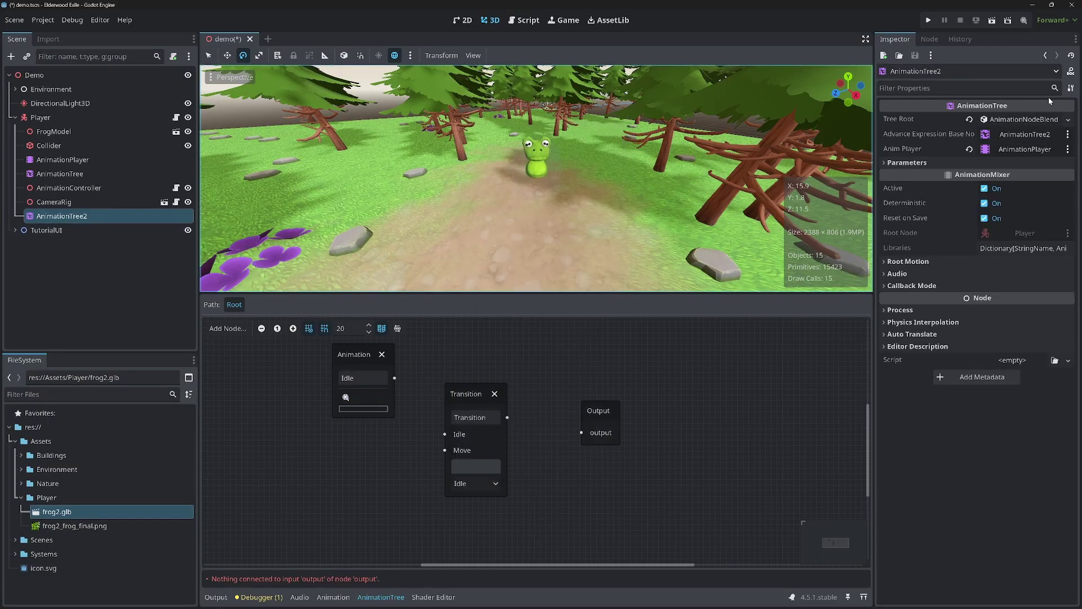
{"action": "left_click", "coordinate": [363, 409]}
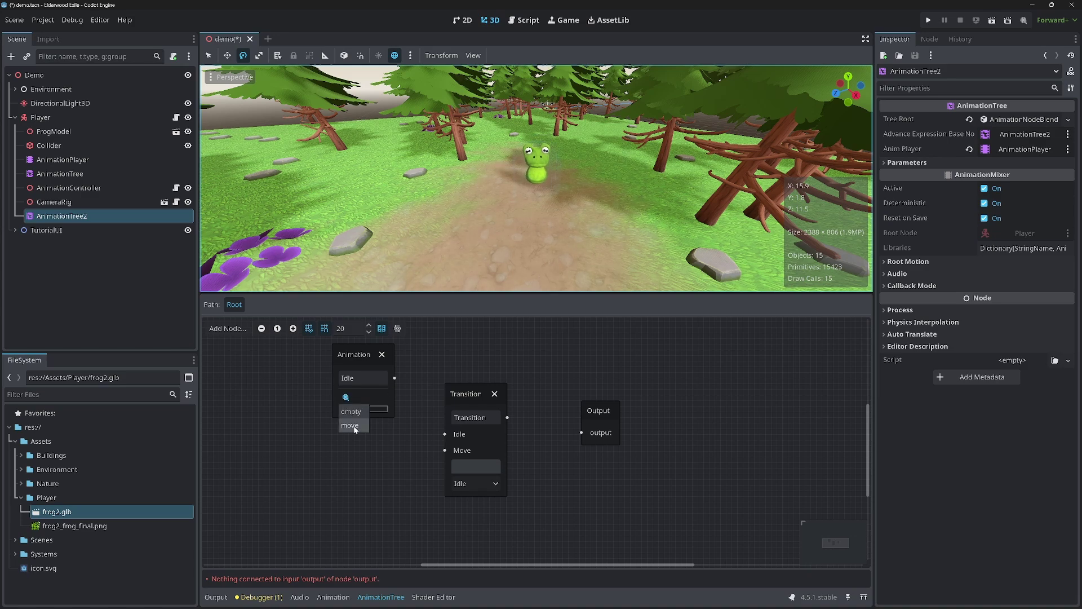
{"action": "left_click", "coordinate": [351, 411]}
Step: Connect the Idle node to the Transition's Idle input, and a newly added second Animation node to its Move input
{"action": "left_click_drag", "start_coordinate": [394, 378], "coordinate": [445, 434]}
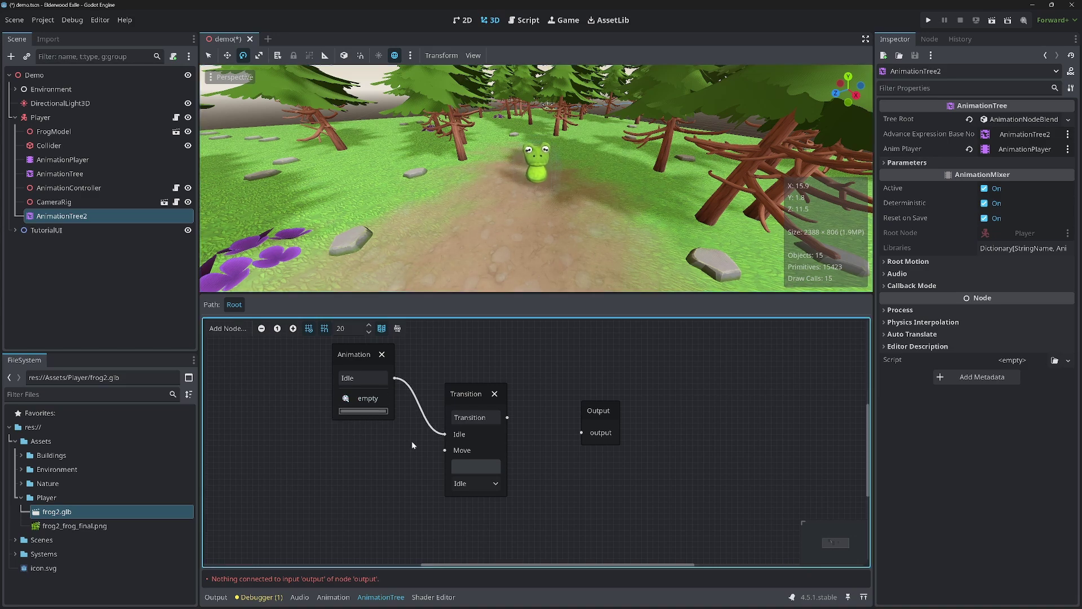
{"action": "left_click_drag", "start_coordinate": [347, 354], "coordinate": [328, 353]}
{"action": "right_click", "coordinate": [337, 458]}
{"action": "left_click", "coordinate": [355, 402]}
{"action": "left_click_drag", "start_coordinate": [361, 468], "coordinate": [445, 449]}
Step: Set the second Animation node's animation to move and connect the Transition node to Output
{"action": "left_click", "coordinate": [329, 493]}
{"action": "left_click", "coordinate": [341, 507]}
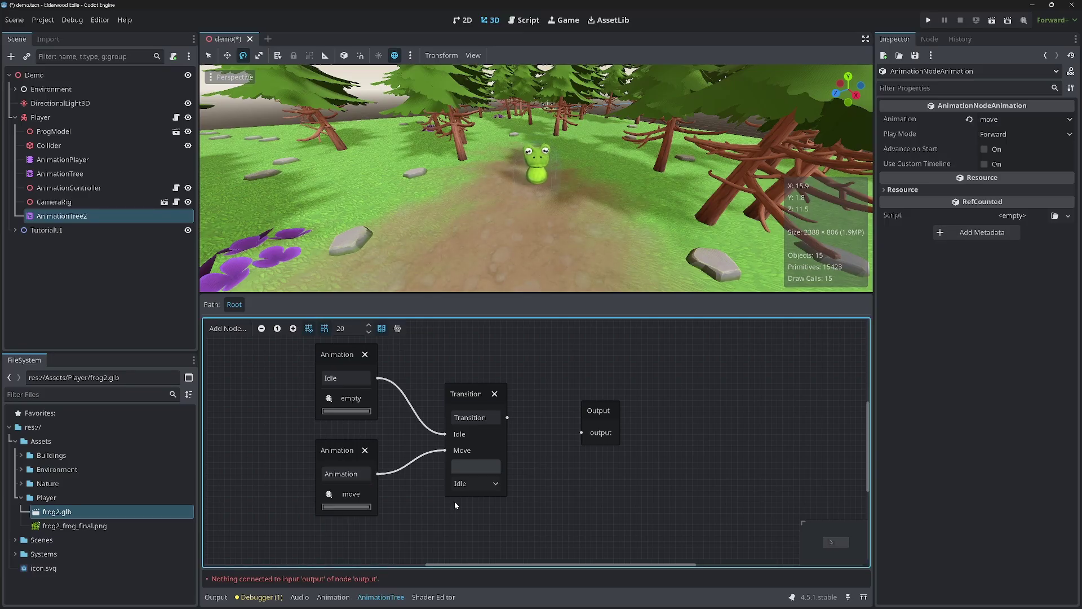
{"action": "left_click_drag", "start_coordinate": [467, 393], "coordinate": [619, 397]}
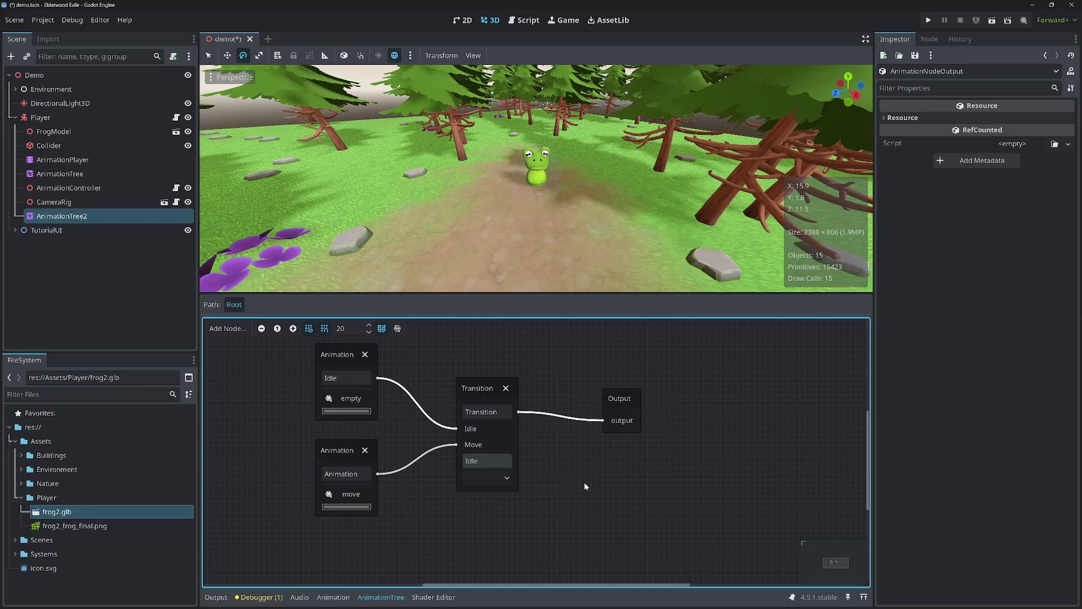
{"action": "left_click", "coordinate": [475, 394]}
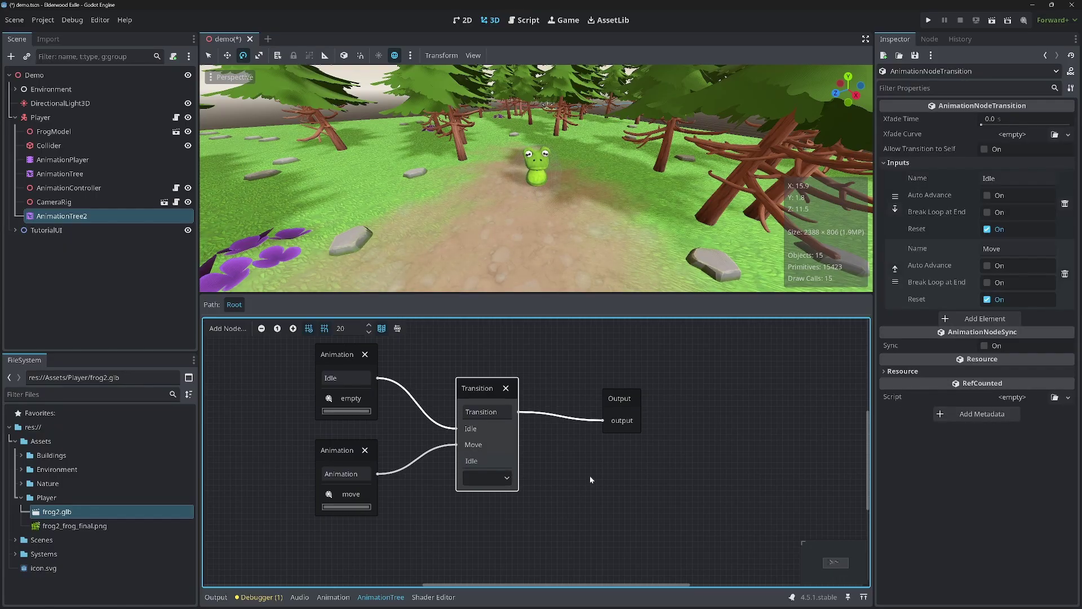
{"action": "left_click", "coordinate": [574, 472]}
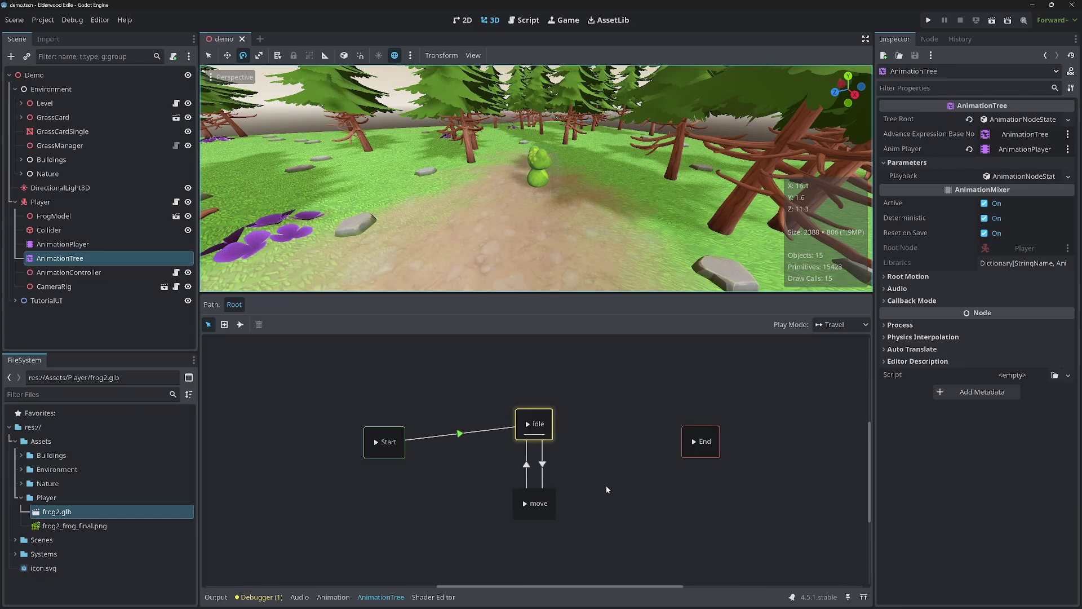
Step: Inspect the Advance settings of the move-to-idle transition in AnimationTree's state machine
{"action": "left_click", "coordinate": [528, 464]}
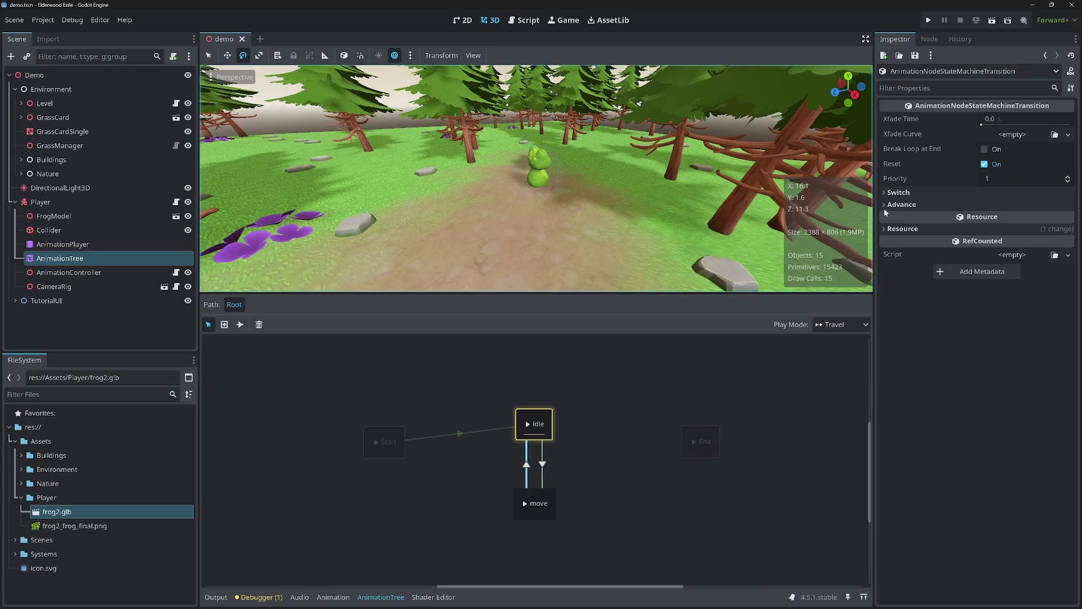
{"action": "left_click", "coordinate": [902, 204]}
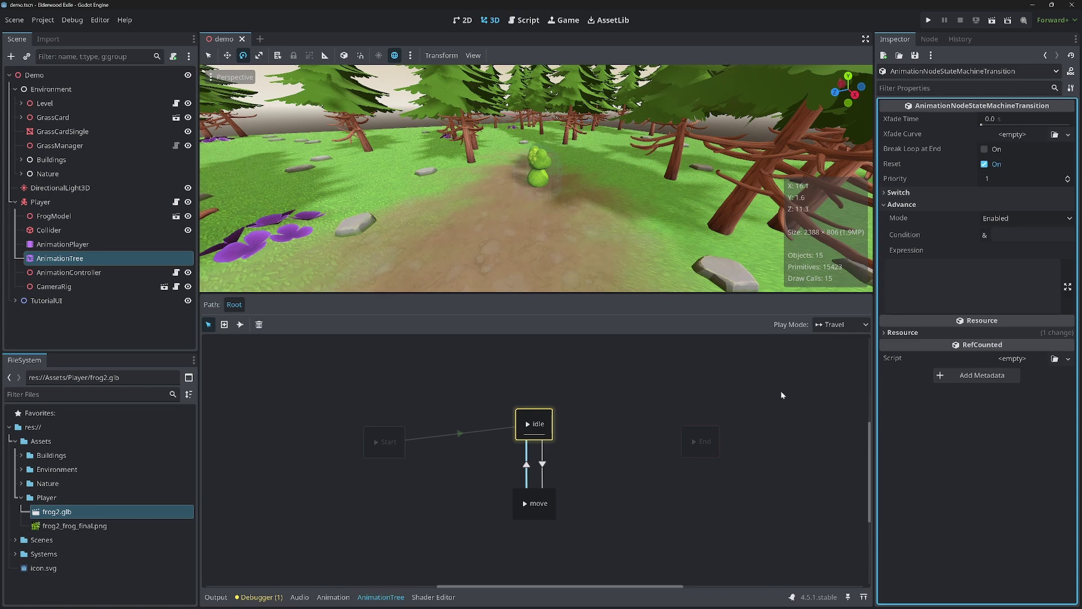
{"action": "left_click", "coordinate": [578, 477]}
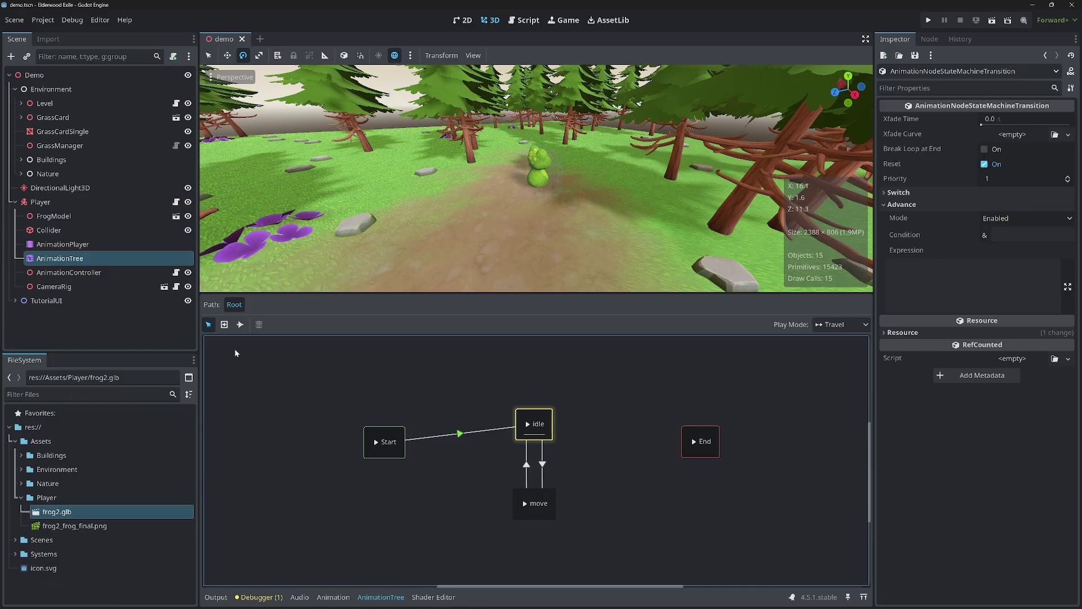
Step: Open the animation.gd script attached to the AnimationController node
{"action": "left_click", "coordinate": [142, 272]}
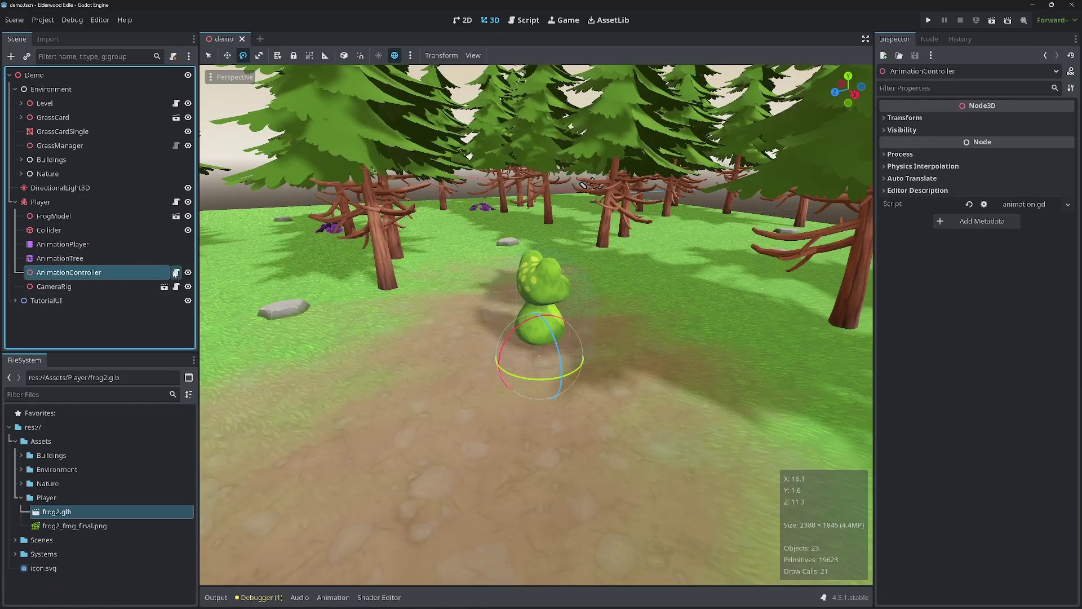
{"action": "left_click", "coordinate": [175, 273]}
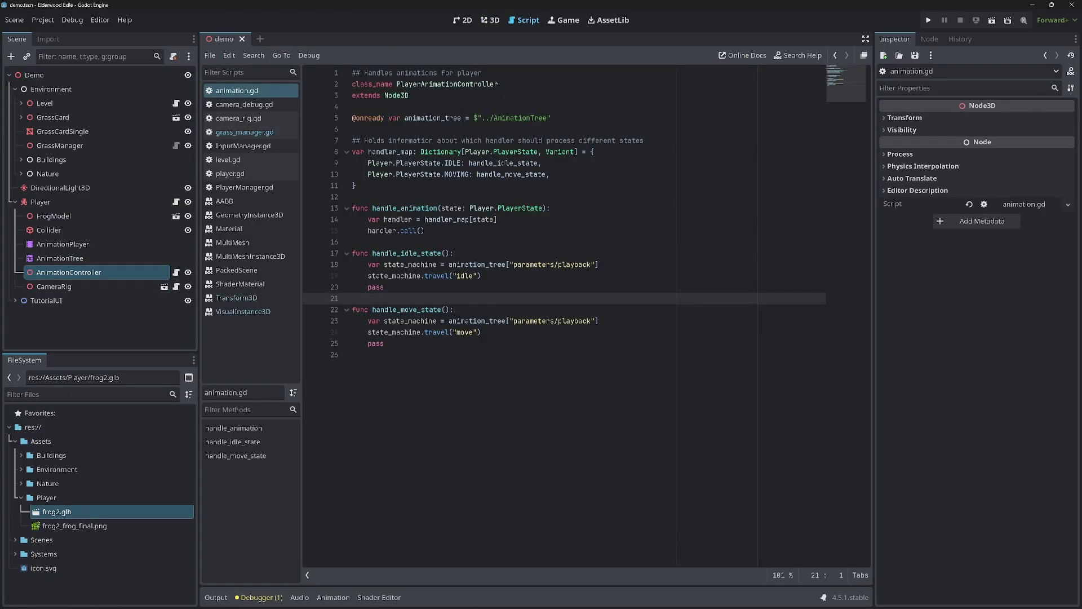
{"action": "left_click", "coordinate": [437, 276]}
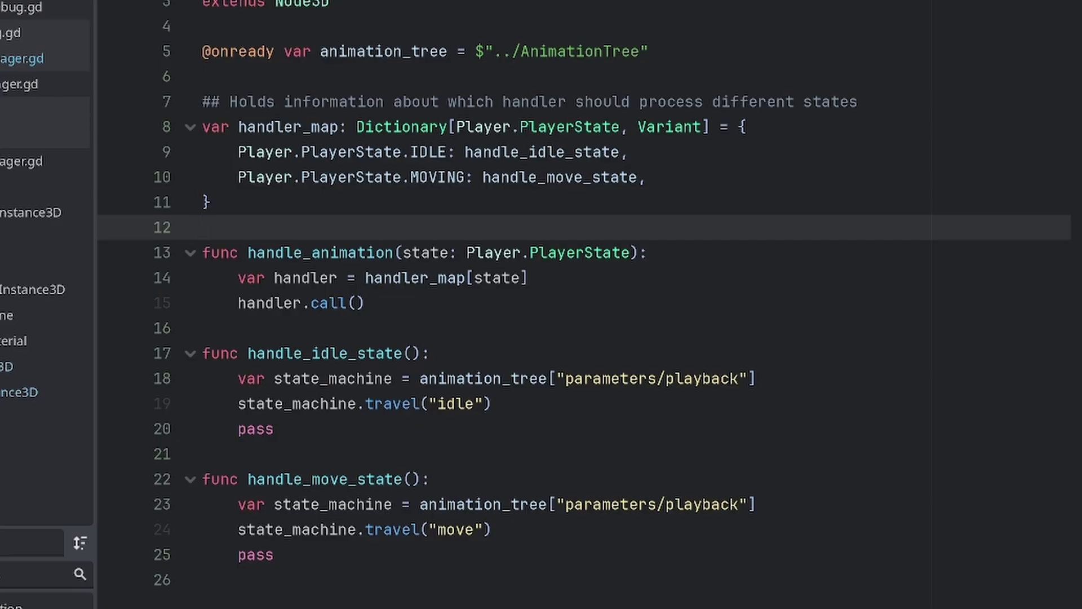
Step: Examine the handler_map dictionary and how the handle_animation function looks up and calls a state's handler
{"action": "left_click", "coordinate": [355, 353]}
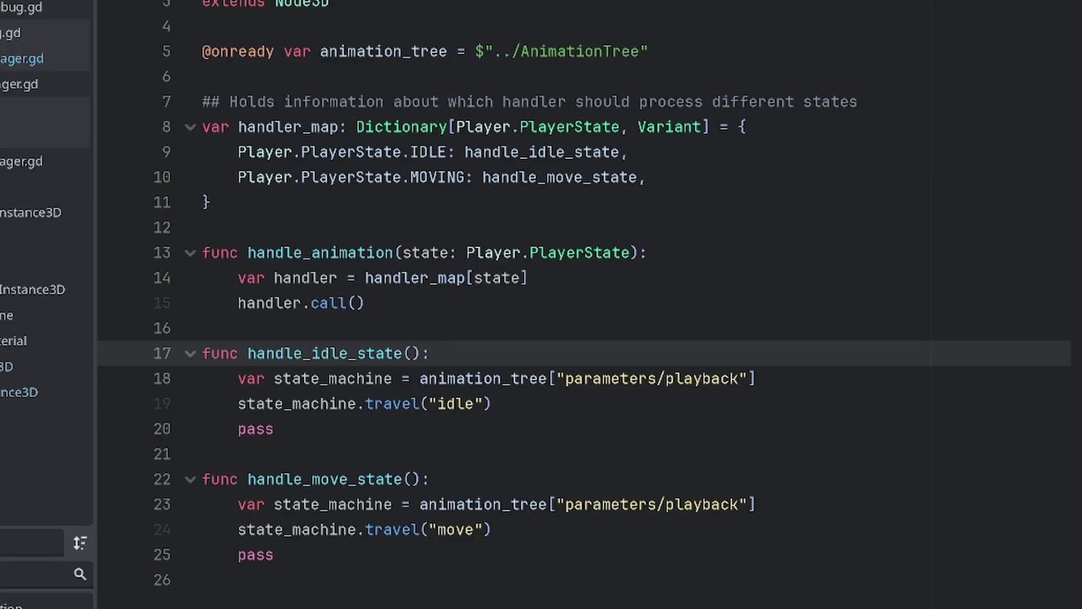
{"action": "left_click_drag", "start_coordinate": [210, 202], "coordinate": [152, 128]}
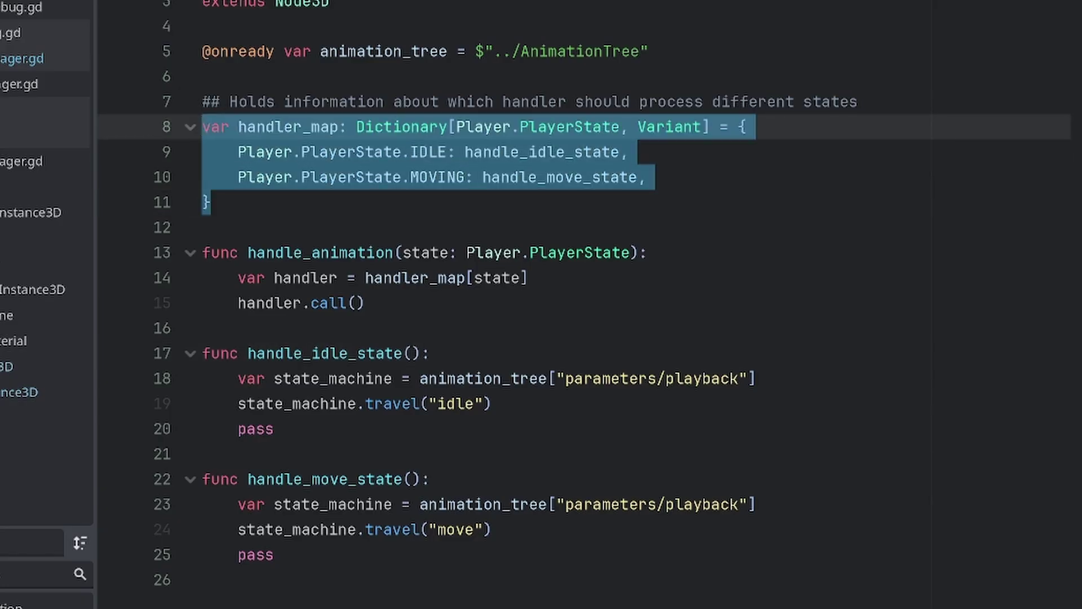
{"action": "left_click", "coordinate": [212, 201]}
{"action": "left_click", "coordinate": [528, 127]}
{"action": "left_click", "coordinate": [510, 152]}
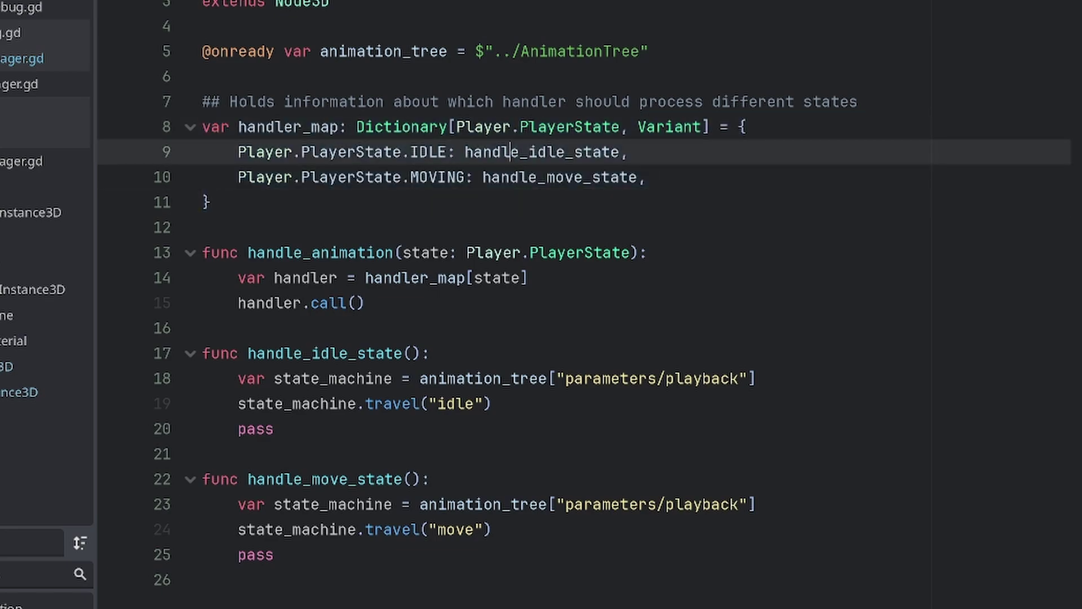
{"action": "left_click_drag", "start_coordinate": [528, 278], "coordinate": [201, 278]}
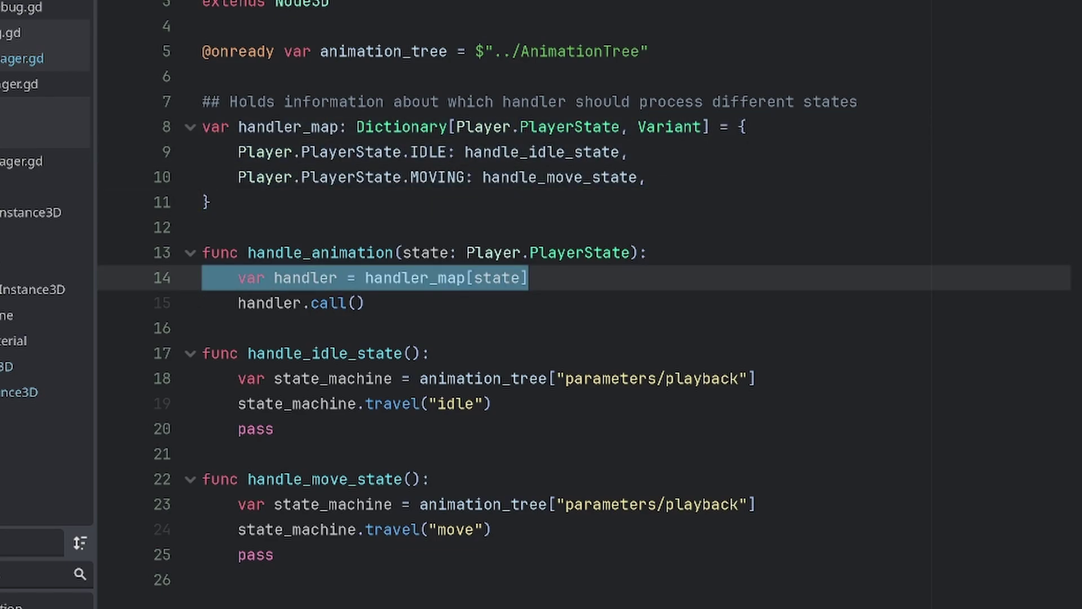
{"action": "left_click", "coordinate": [366, 303]}
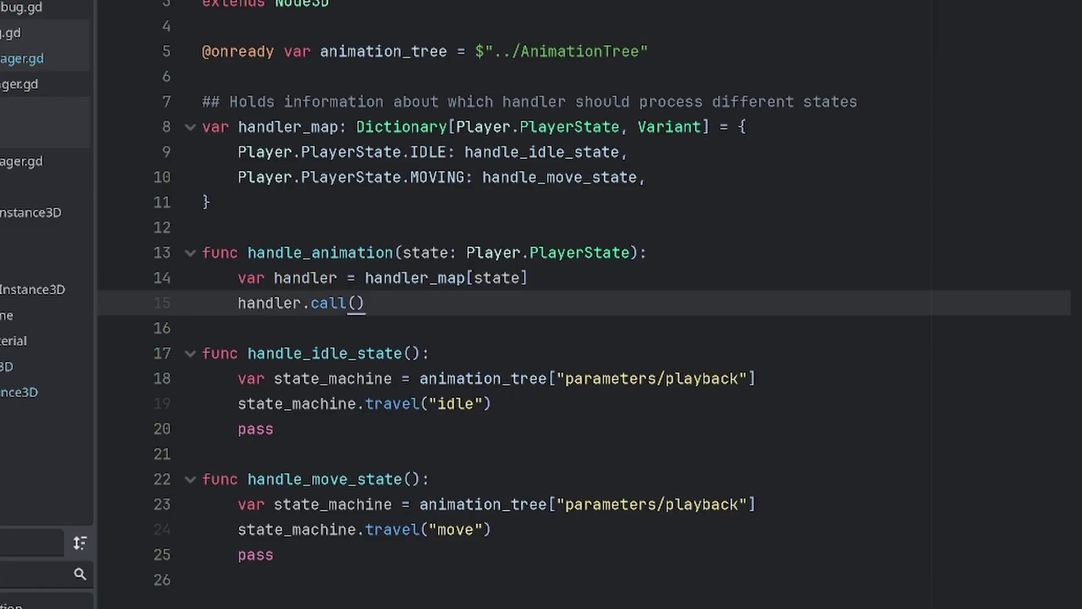
{"action": "left_click", "coordinate": [328, 302]}
Step: Examine the handle_idle_state and handle_move_state functions, highlighting the script's code from the handler_map comment to the end
{"action": "left_click_drag", "start_coordinate": [192, 580], "coordinate": [181, 226]}
{"action": "left_click", "coordinate": [202, 580]}
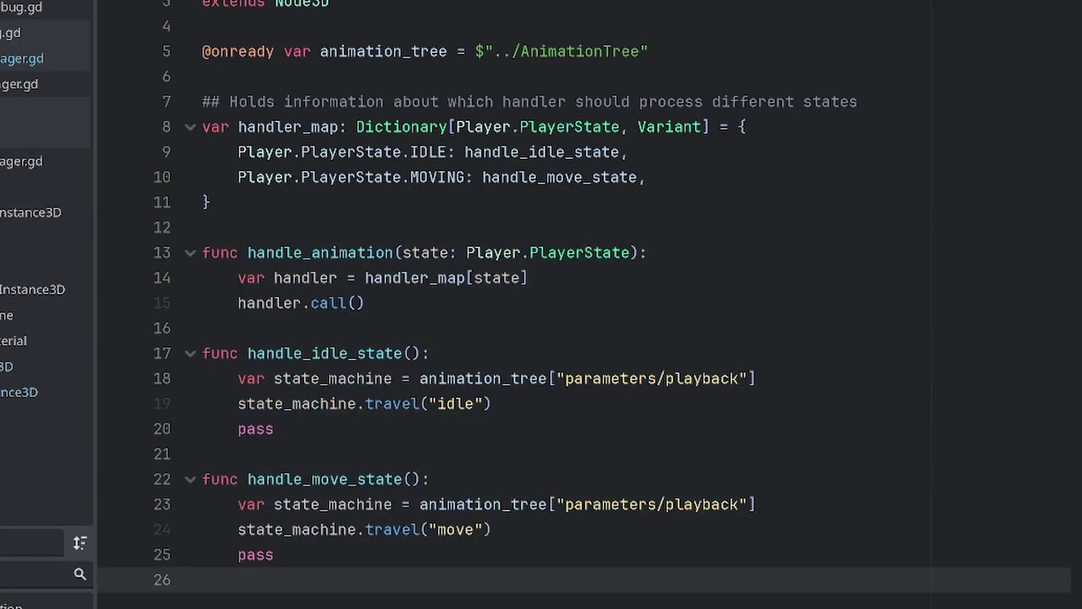
{"action": "left_click_drag", "start_coordinate": [430, 353], "coordinate": [238, 353]}
{"action": "left_click_drag", "start_coordinate": [429, 478], "coordinate": [247, 478]}
{"action": "left_click", "coordinate": [202, 579]}
{"action": "key", "text": "shift+Up"}
{"action": "key", "text": "shift+Up"}
{"action": "key", "text": "shift+Up"}
{"action": "key", "text": "shift+Up"}
{"action": "key", "text": "shift+Up"}
{"action": "key", "text": "shift+Up"}
{"action": "key", "text": "shift+Up"}
{"action": "key", "text": "shift+Up"}
{"action": "key", "text": "shift+Up"}
{"action": "key", "text": "shift+Up"}
{"action": "key", "text": "shift+Up"}
{"action": "key", "text": "shift+Up"}
{"action": "key", "text": "shift+Up"}
{"action": "key", "text": "shift+Up"}
{"action": "key", "text": "shift+Up"}
{"action": "key", "text": "shift+Up"}
{"action": "key", "text": "shift+Up"}
{"action": "key", "text": "shift+Up"}
{"action": "key", "text": "shift+Up"}
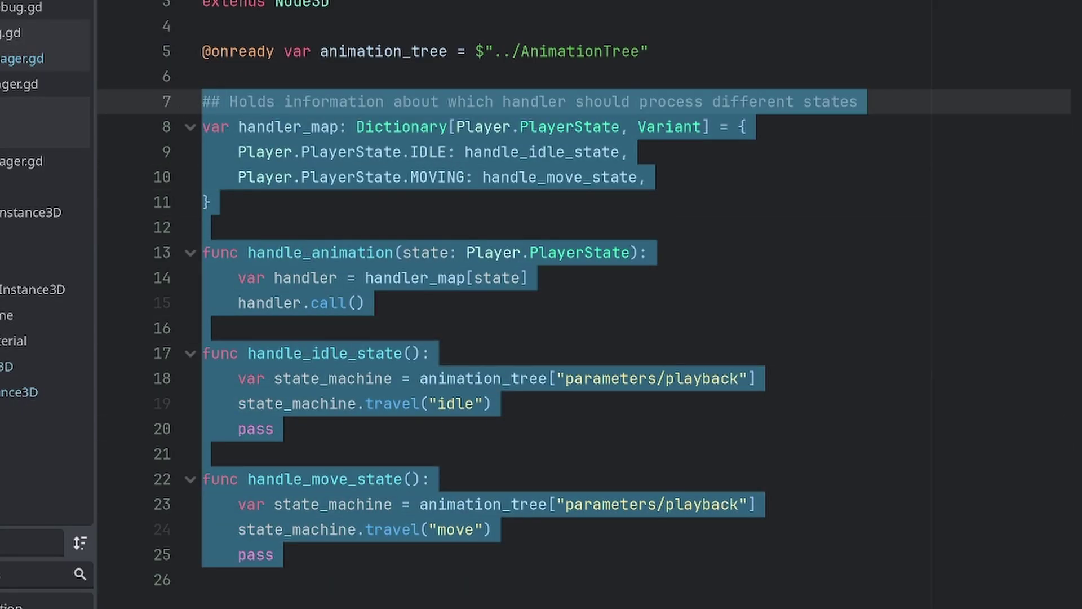
{"action": "left_click", "coordinate": [203, 580]}
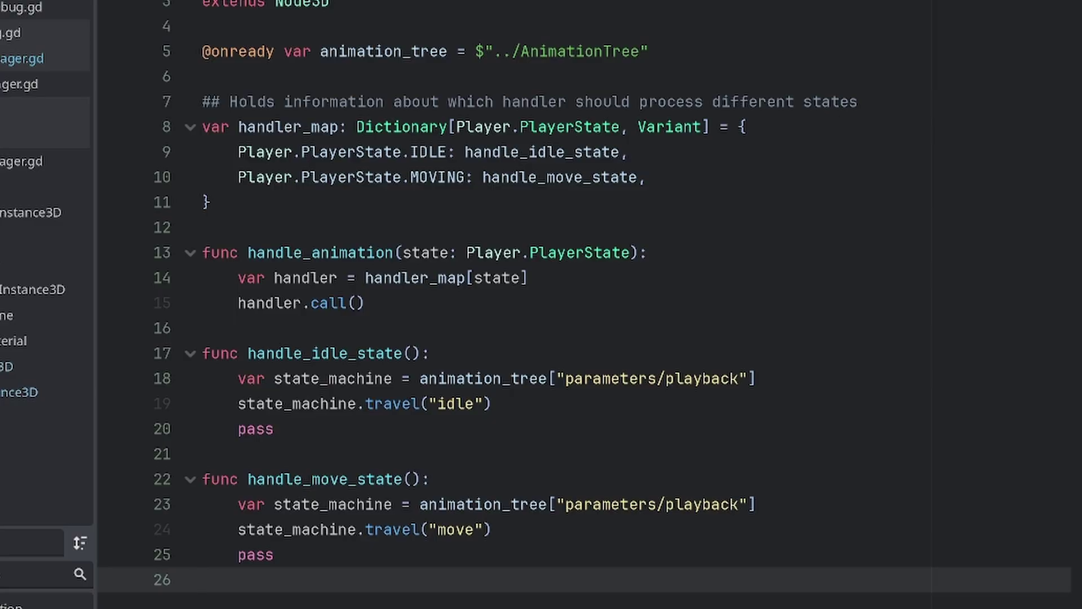
{"action": "left_click", "coordinate": [429, 152]}
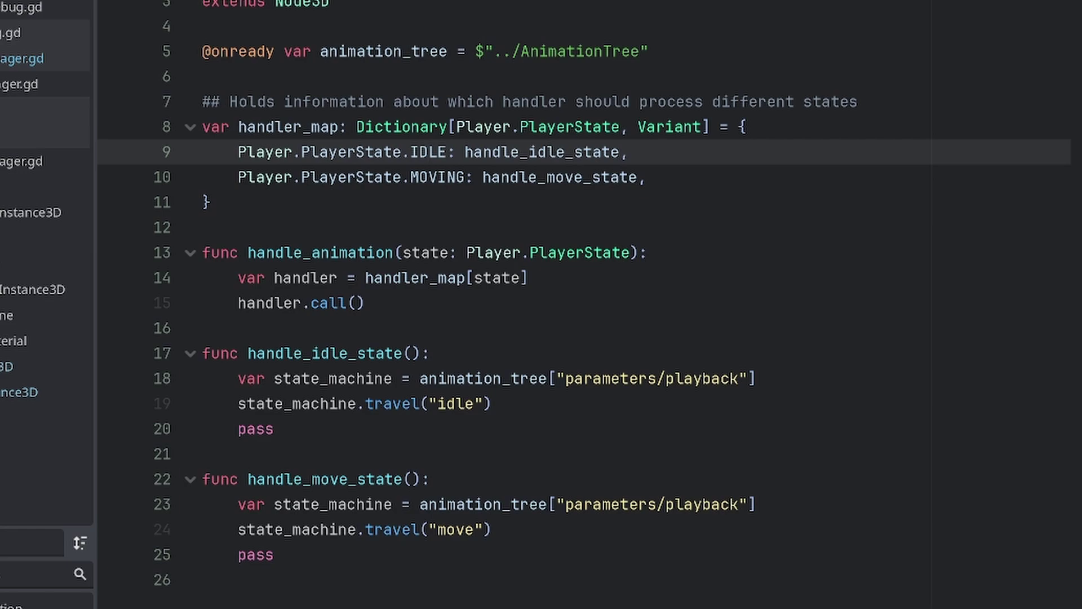
{"action": "left_click_drag", "start_coordinate": [202, 580], "coordinate": [202, 102]}
{"action": "left_click", "coordinate": [202, 580]}
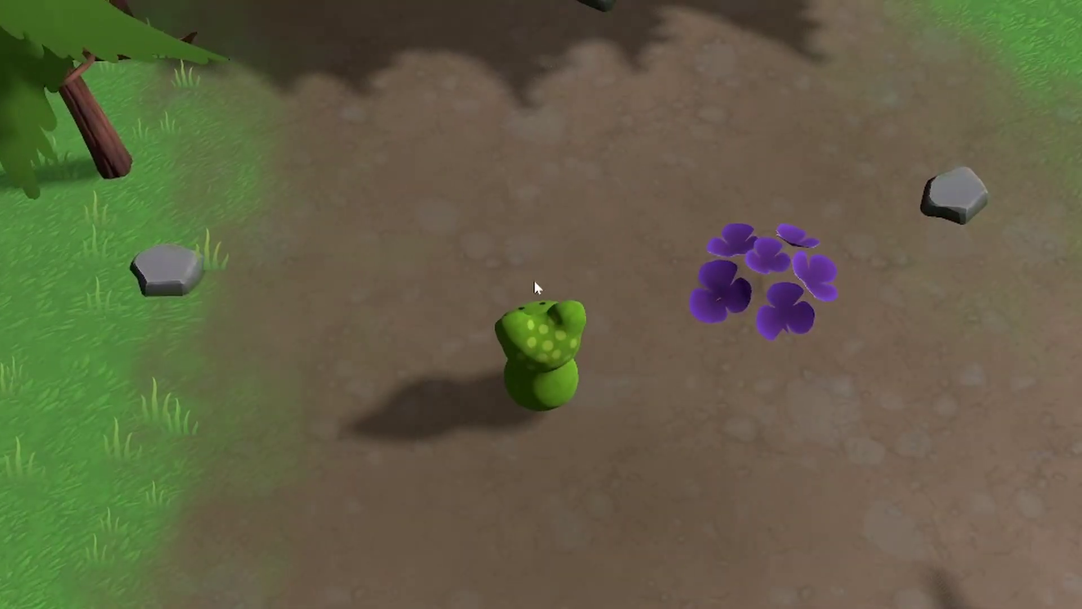
Step: Playtest the running game by walking the frog in different directions along the dirt path
{"action": "key", "text": "a"}
{"action": "key", "text": "d"}
{"action": "left_click_drag", "start_coordinate": [697, 309], "coordinate": [135, 414]}
{"action": "key", "text": "w"}
{"action": "key", "text": "d"}
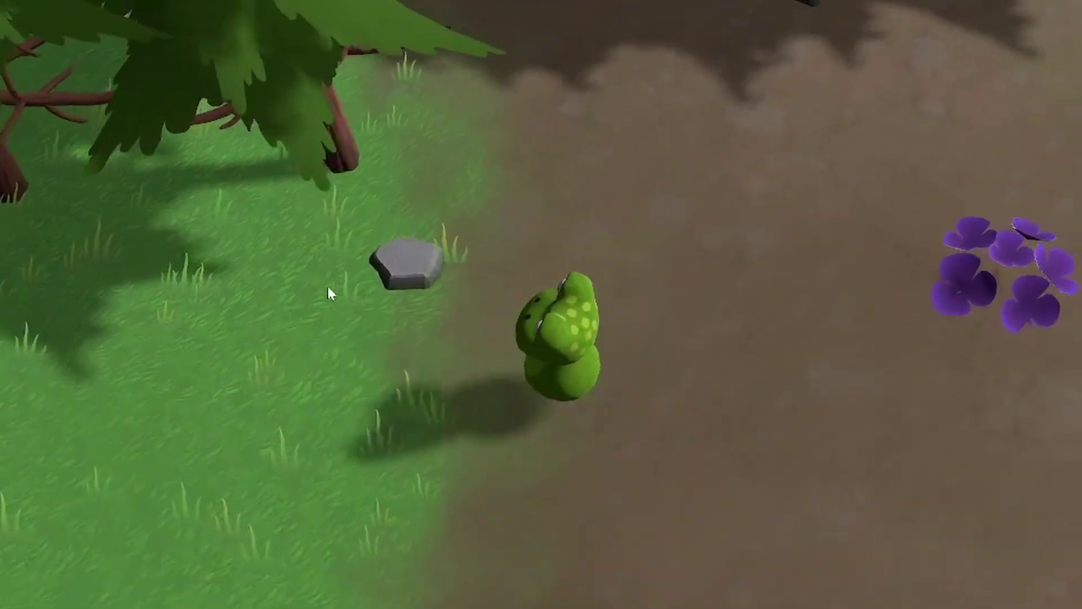
{"action": "key", "text": "w"}
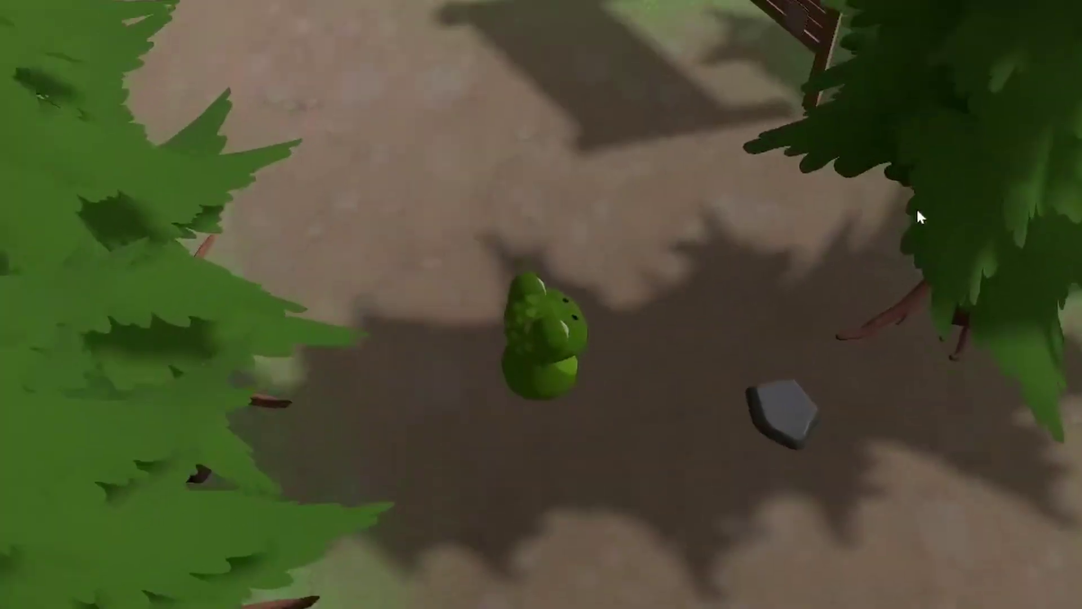
{"action": "key", "text": "a"}
{"action": "key", "text": "w"}
{"action": "key", "text": "d"}
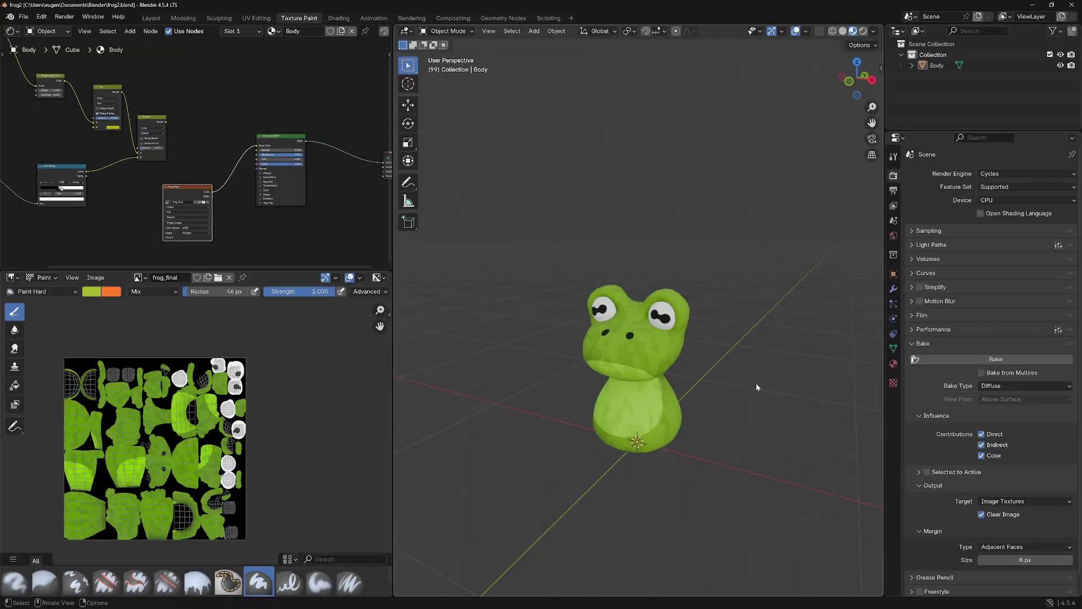
{"action": "middle_click_drag", "start_coordinate": [755, 392], "coordinate": [784, 401]}
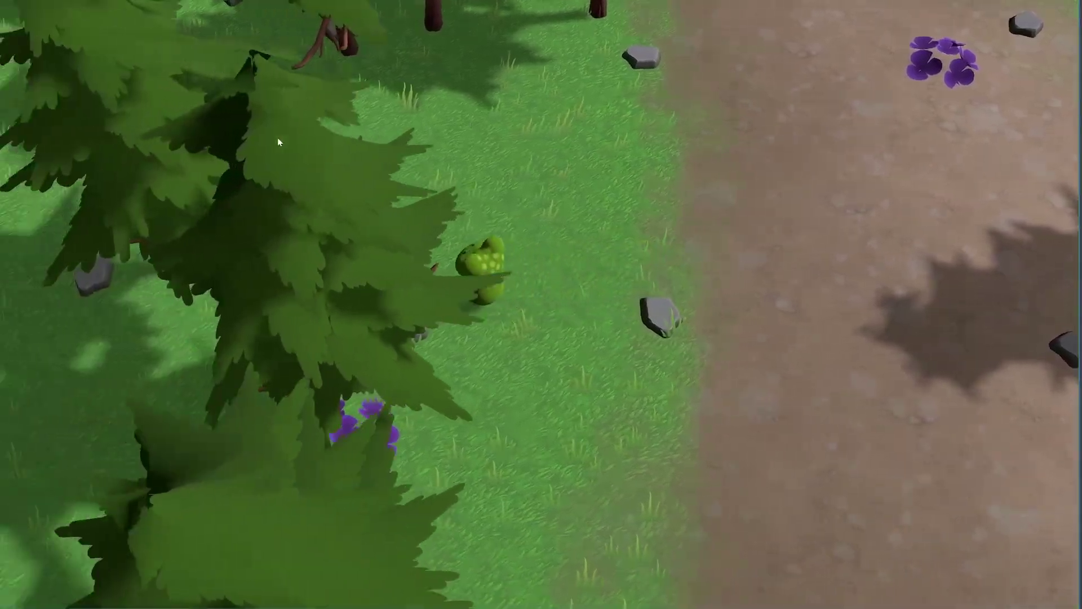
Step: Walk the frog between the trees and along the path in the running game to check its movement animation
{"action": "key", "text": "a"}
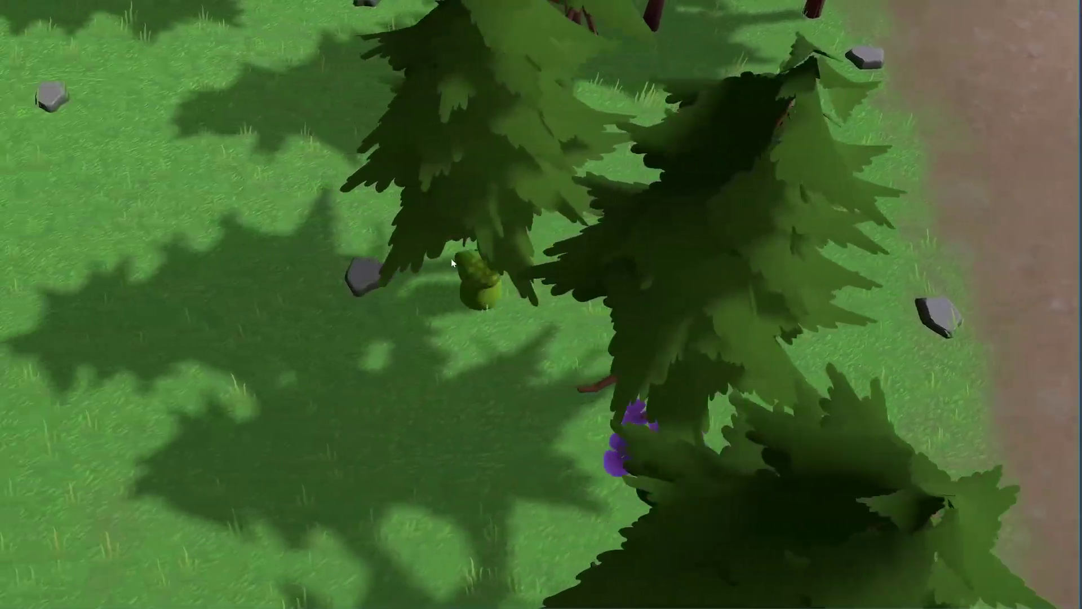
{"action": "key", "text": "w"}
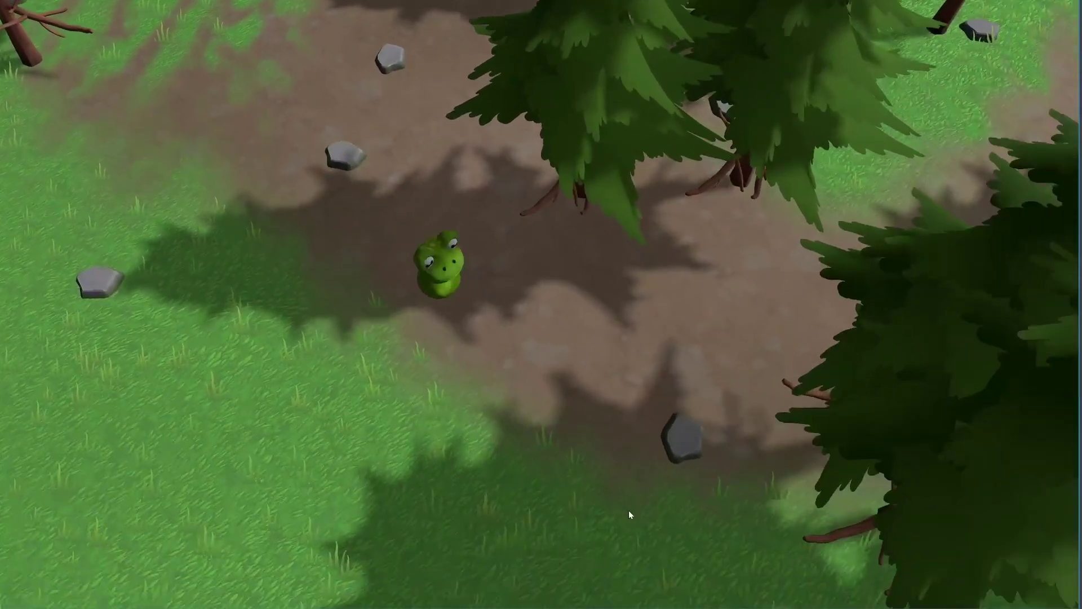
{"action": "left_click_drag", "start_coordinate": [629, 511], "coordinate": [595, 134]}
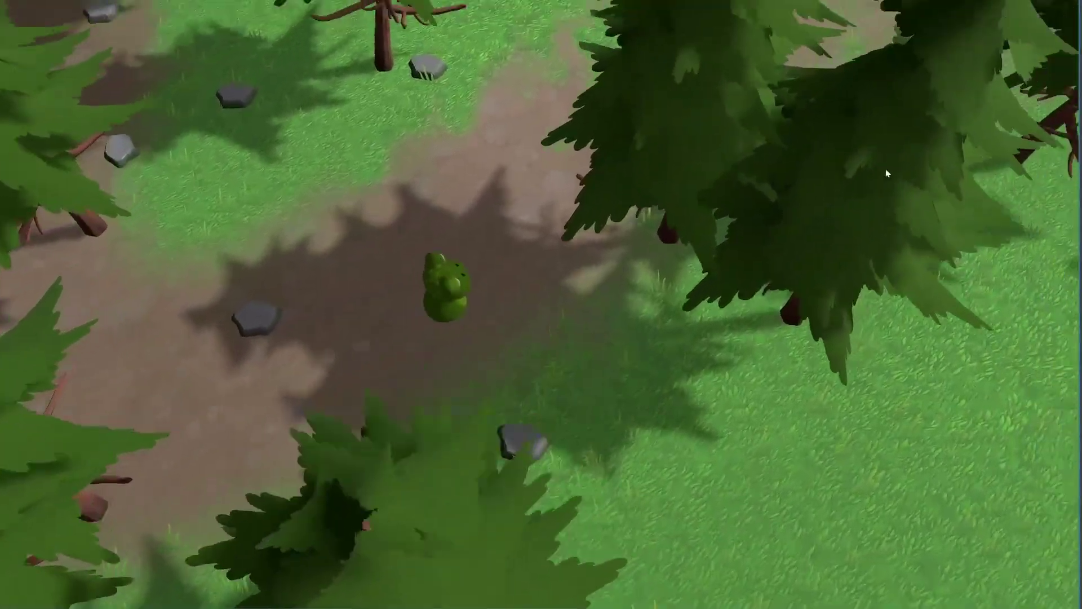